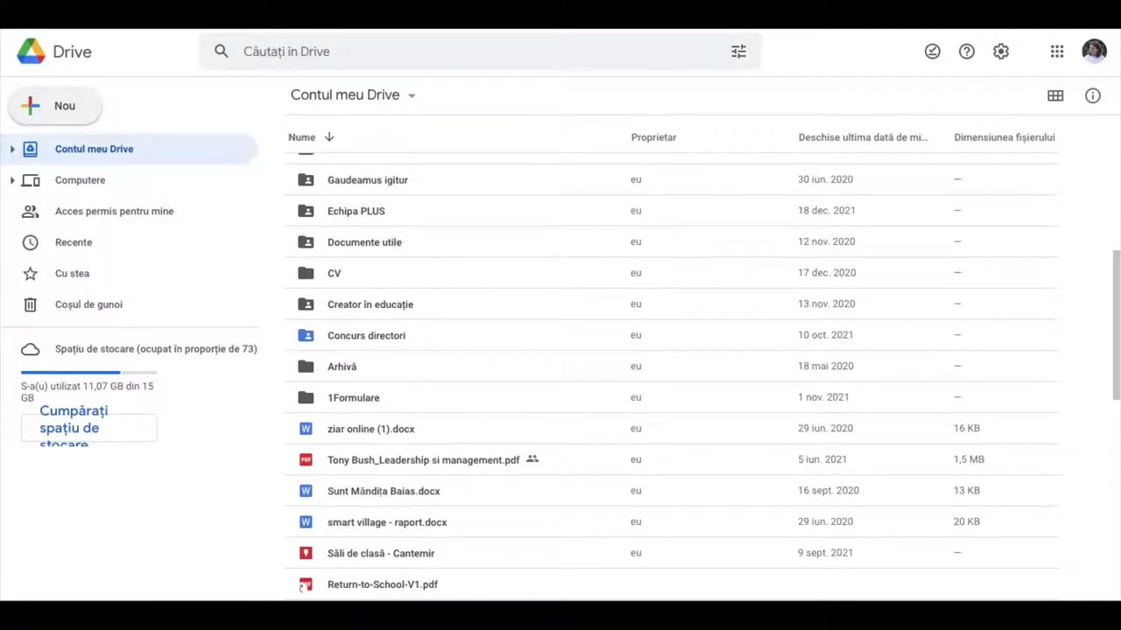
# From My Drive's Nou menu, create a blank Foi de calcul Google spreadsheet
pyautogui.click(64, 110)
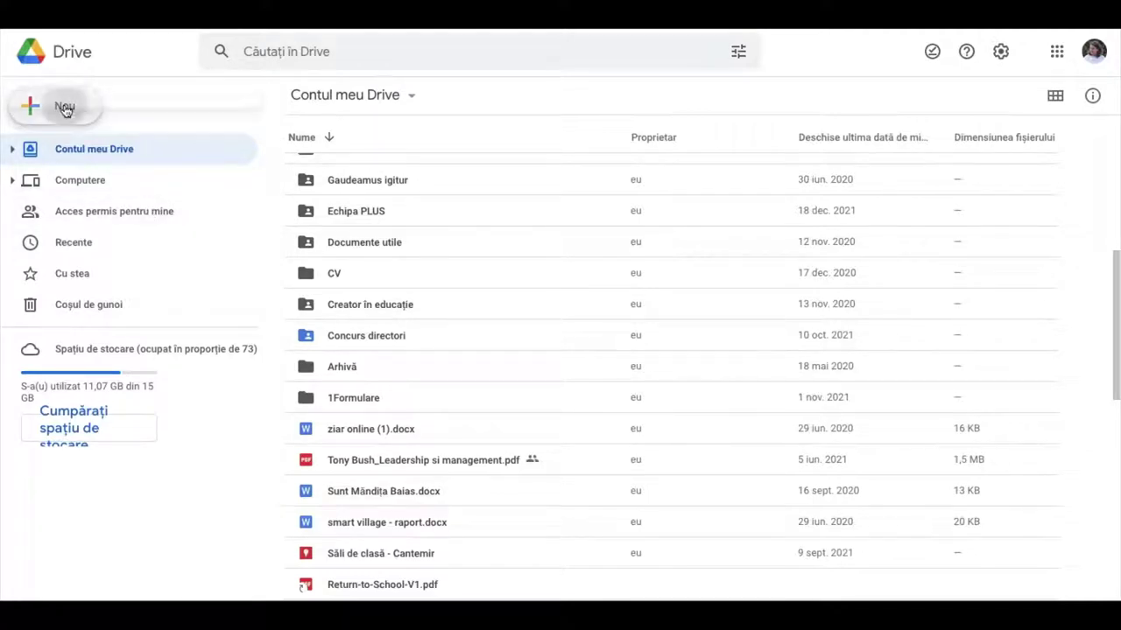
pyautogui.click(104, 244)
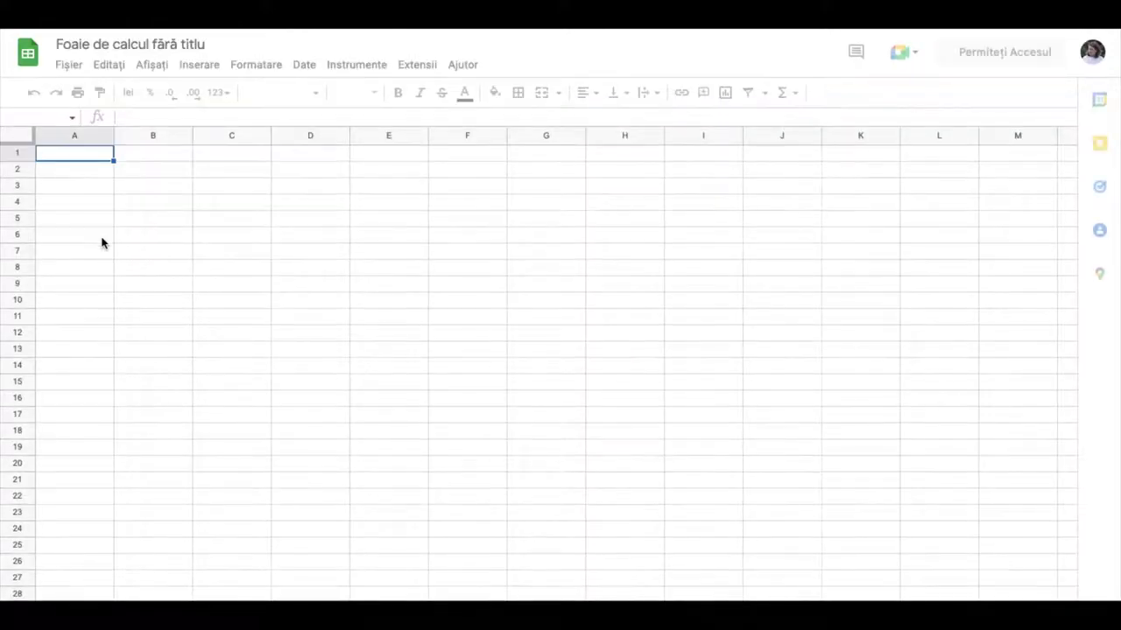
# Open the add-on marketplace via Extensii > Suplimente > Descărcați suplimente
pyautogui.click(416, 68)
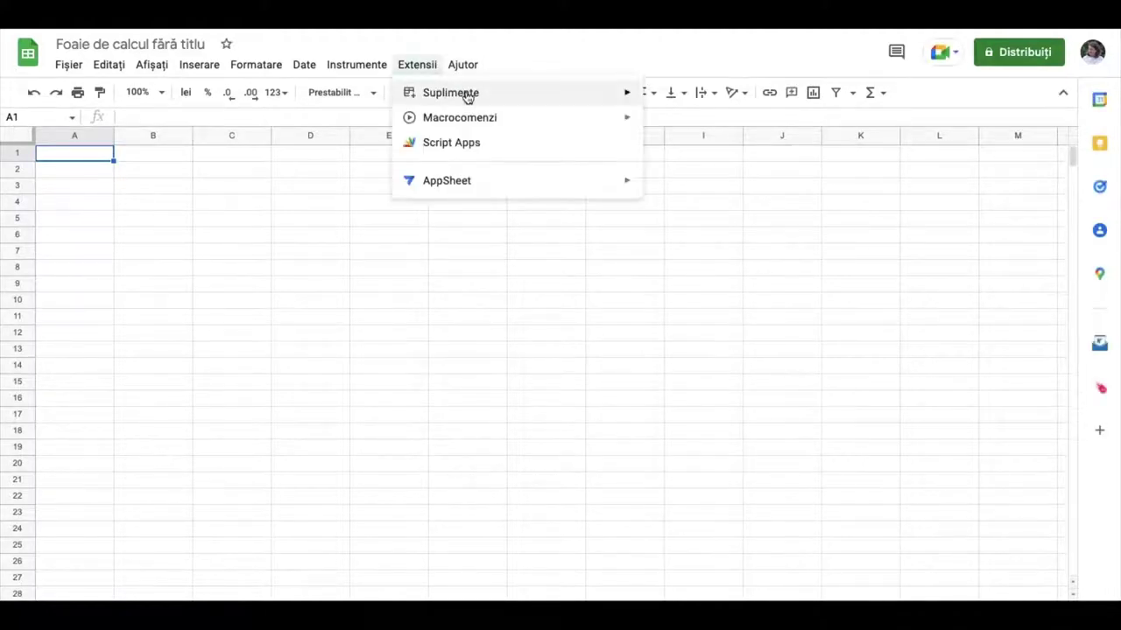
pyautogui.moveTo(471, 94)
pyautogui.click(696, 99)
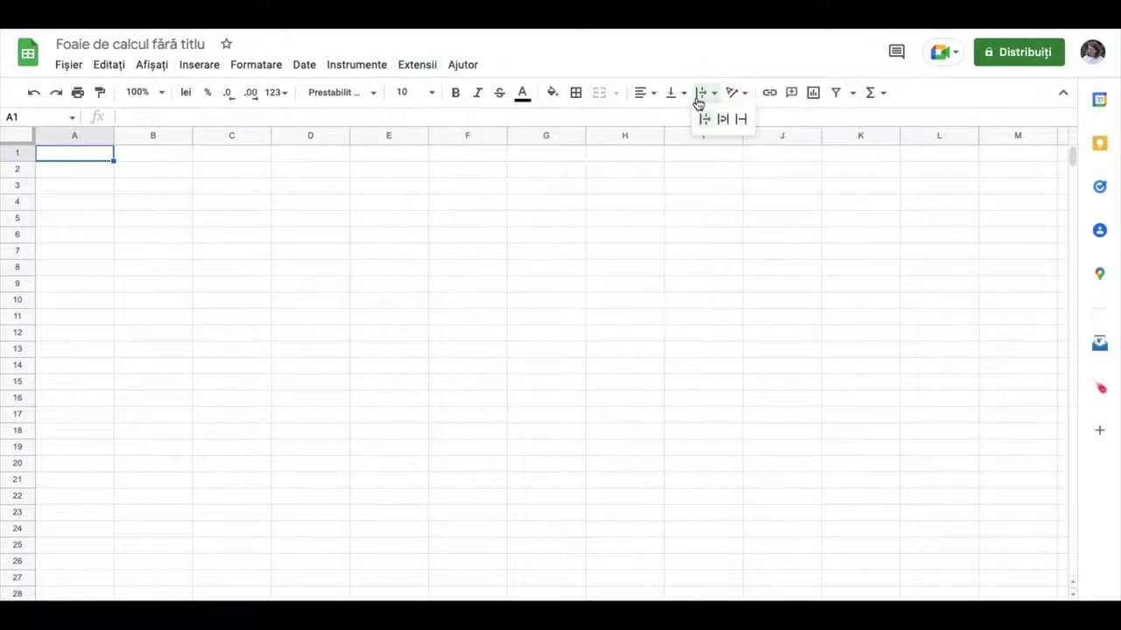
pyautogui.click(419, 67)
pyautogui.moveTo(486, 93)
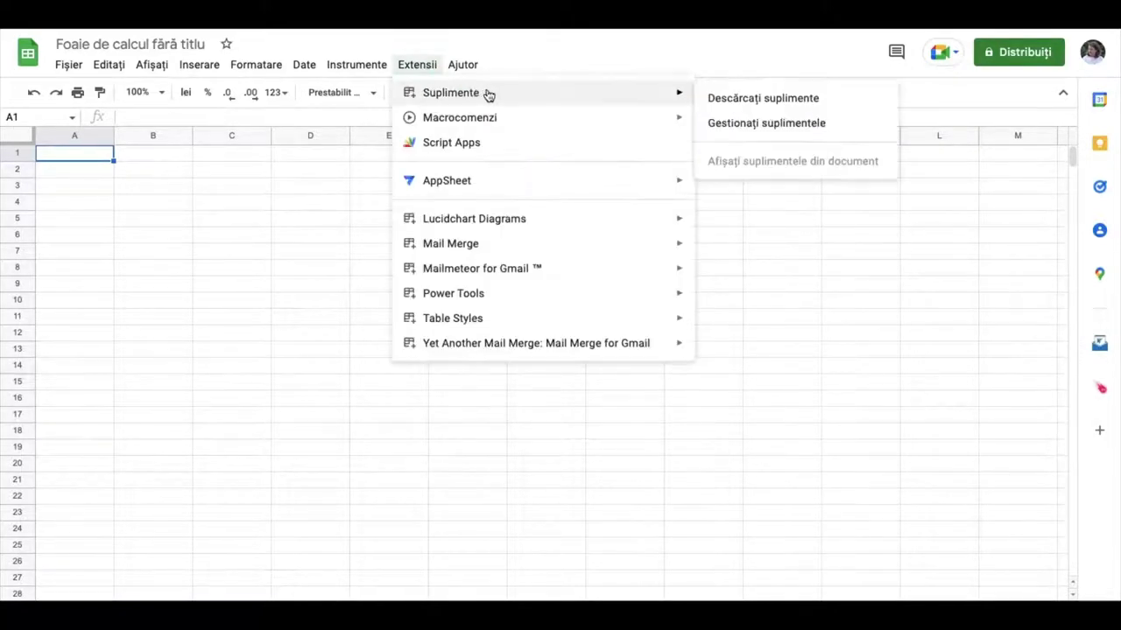
pyautogui.click(758, 102)
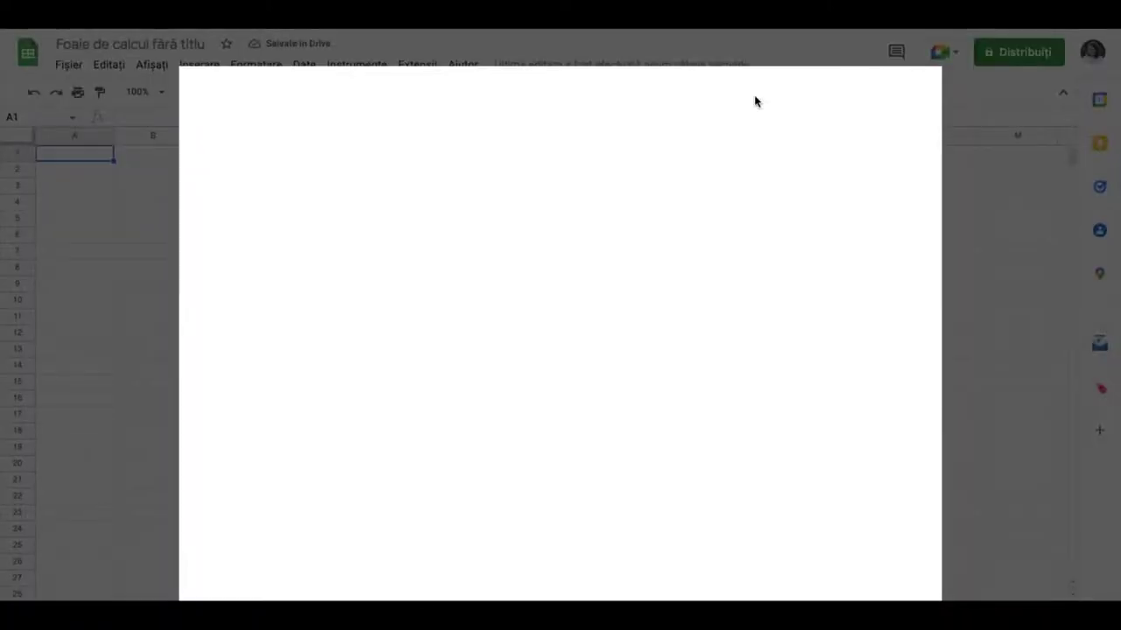
# Search the marketplace for 'mail m' and install Mail Merge with Attachments
pyautogui.click(604, 94)
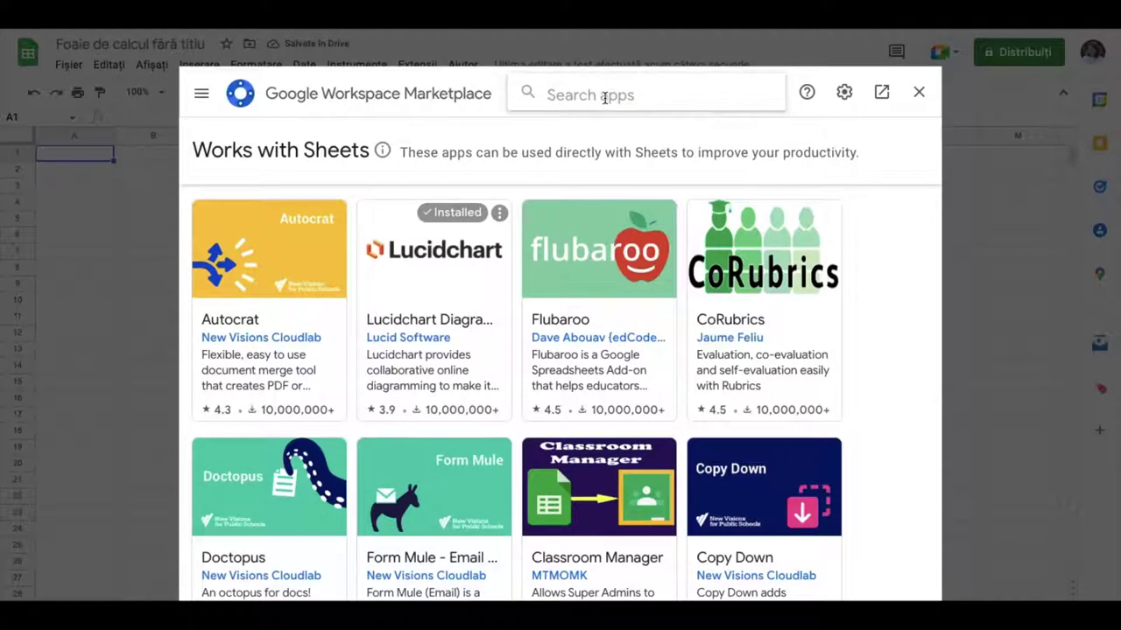
pyautogui.write('mail m')
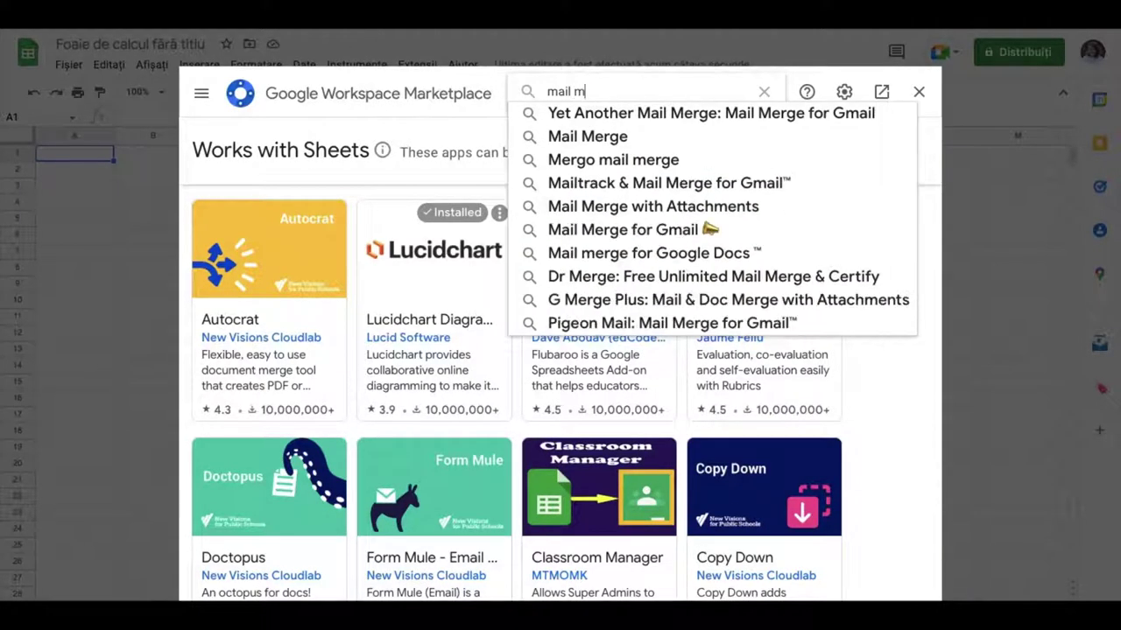
pyautogui.click(594, 137)
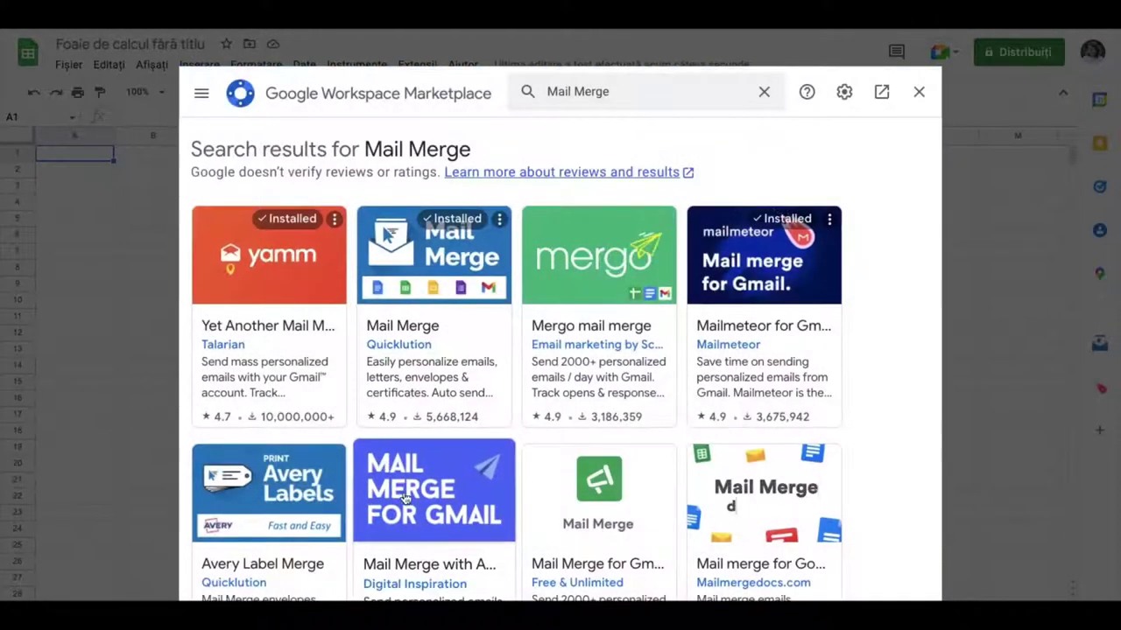
pyautogui.click(407, 498)
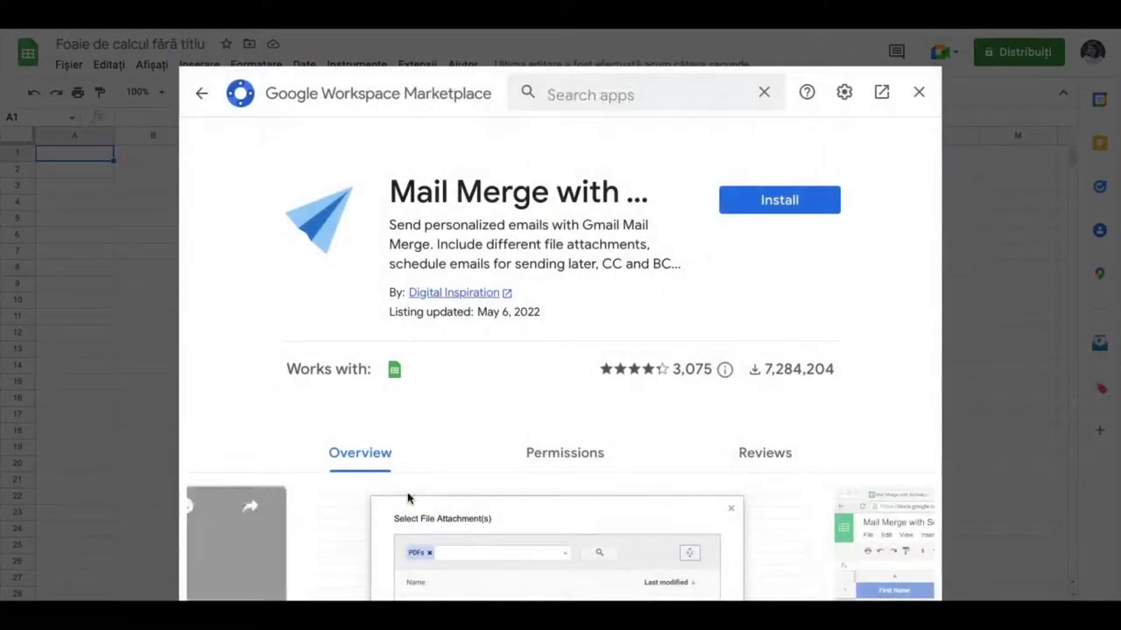
pyautogui.click(779, 202)
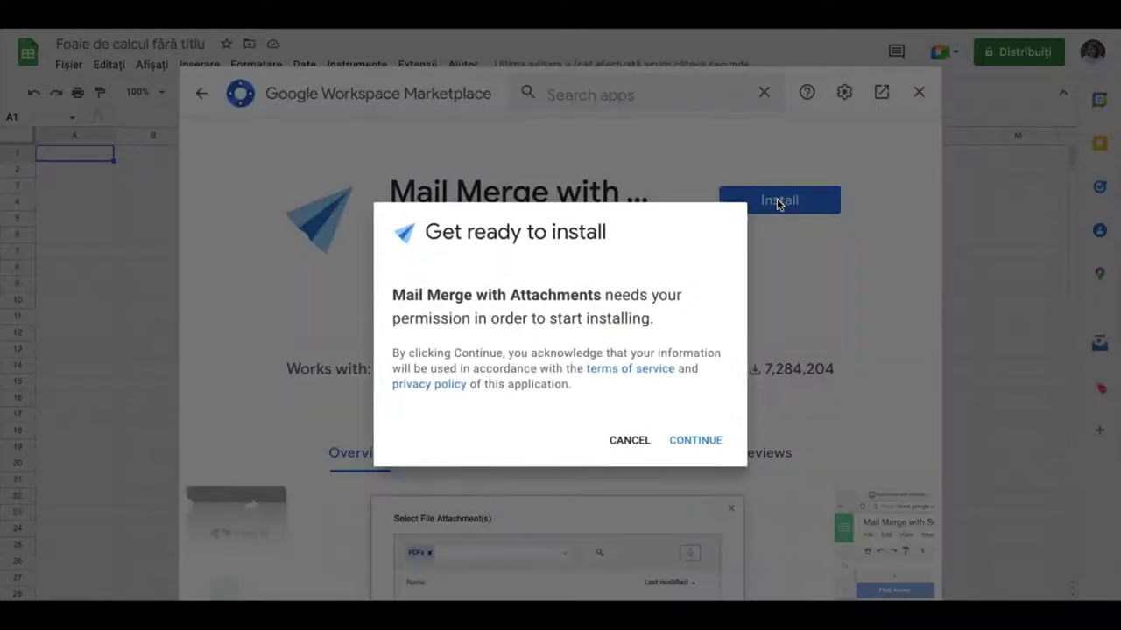
pyautogui.click(697, 441)
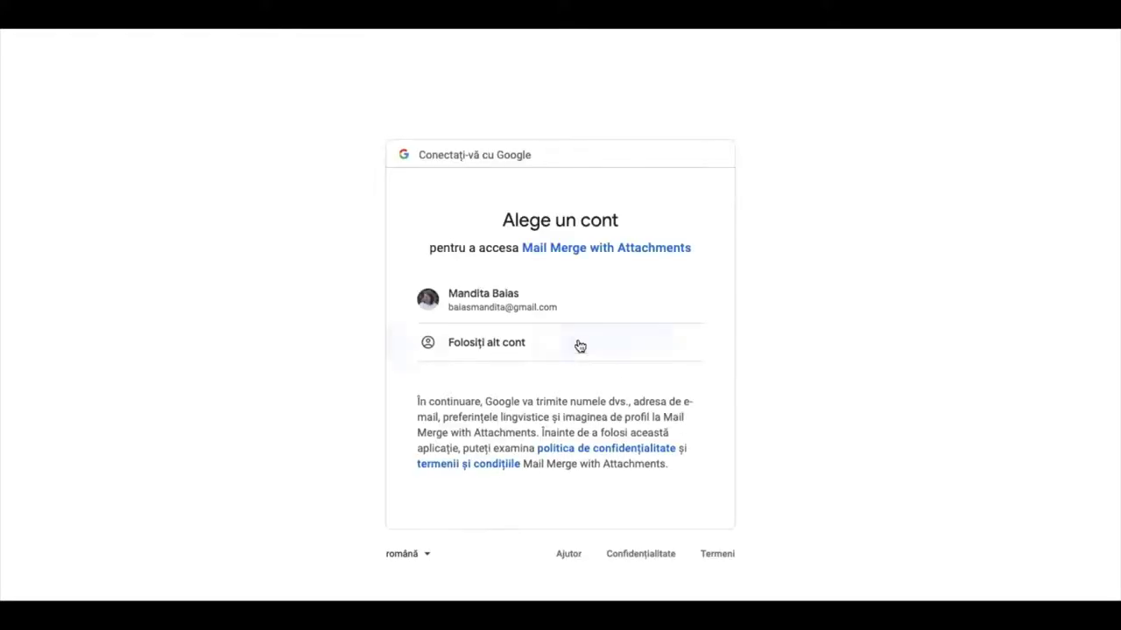
# Choose the Google account, grant the add-on's permissions, and close the Marketplace
pyautogui.click(516, 315)
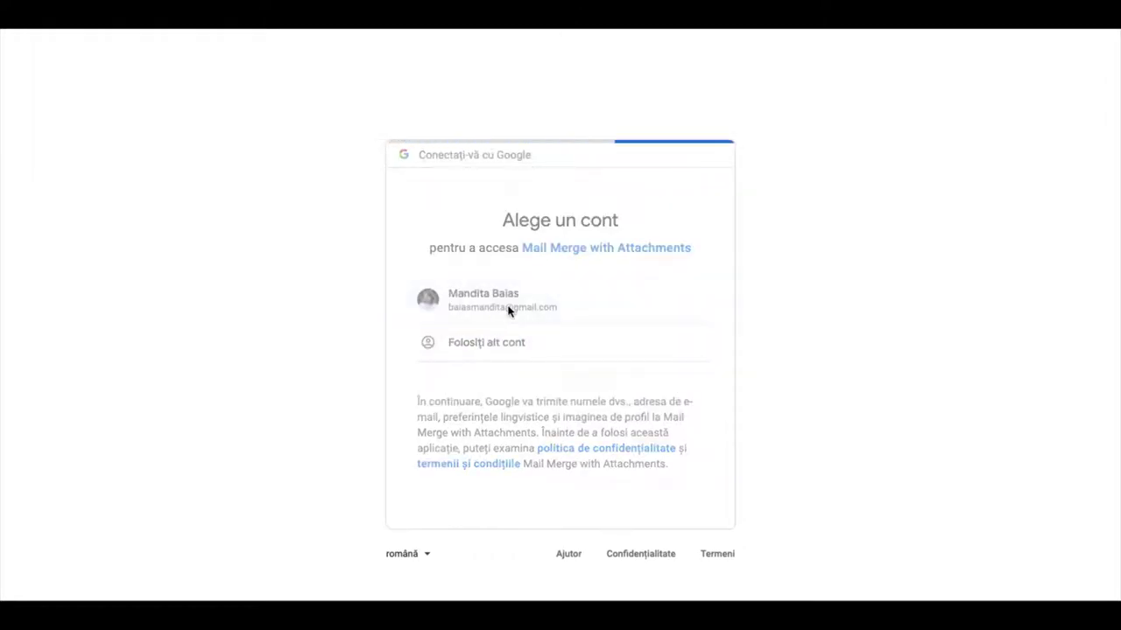
pyautogui.scroll(-5, 661, 354)
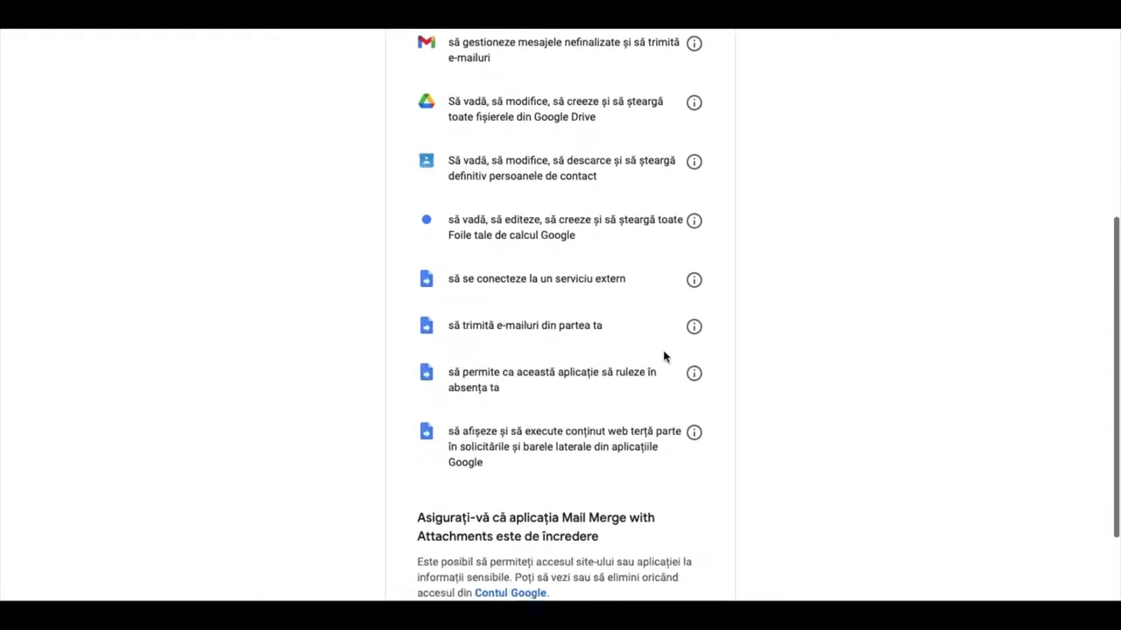
pyautogui.scroll(-1, 678, 385)
pyautogui.click(632, 531)
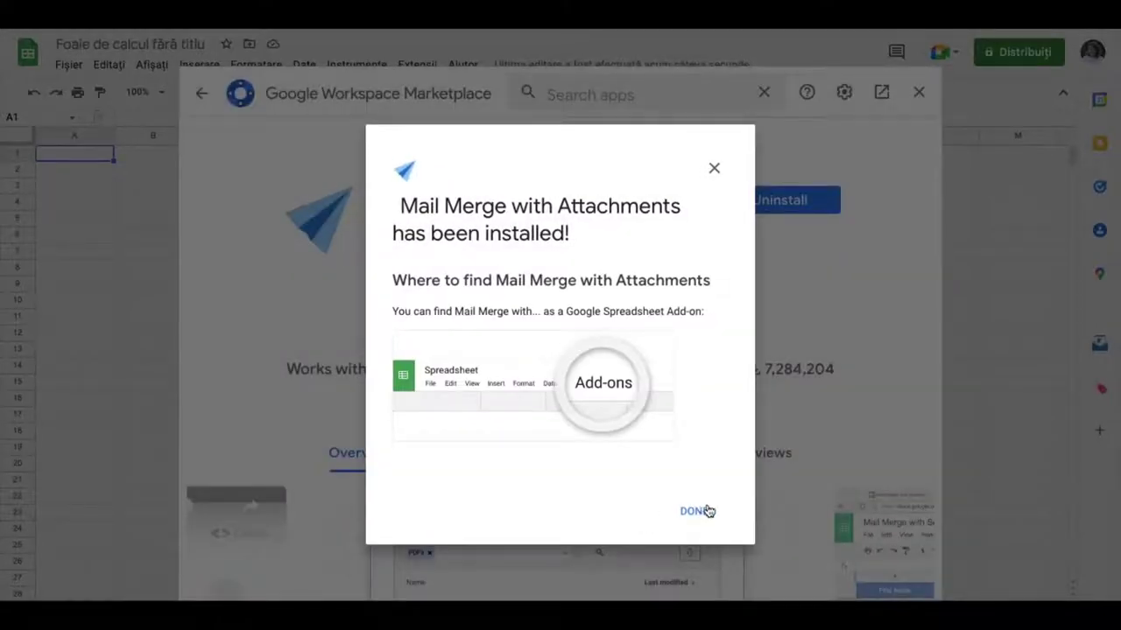
pyautogui.click(694, 513)
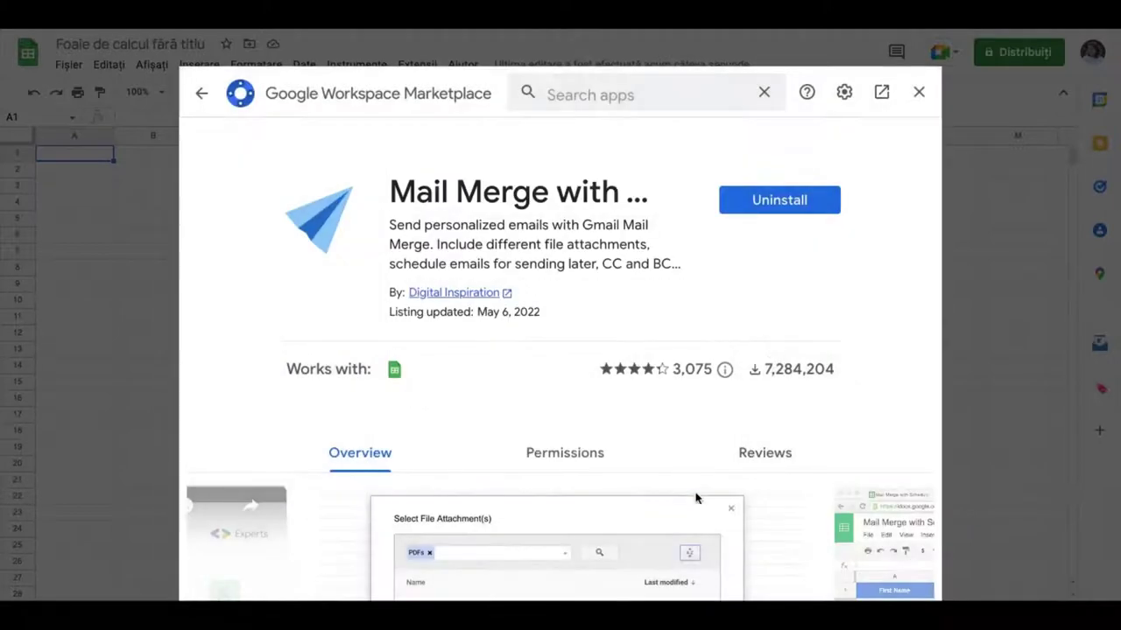
pyautogui.click(920, 95)
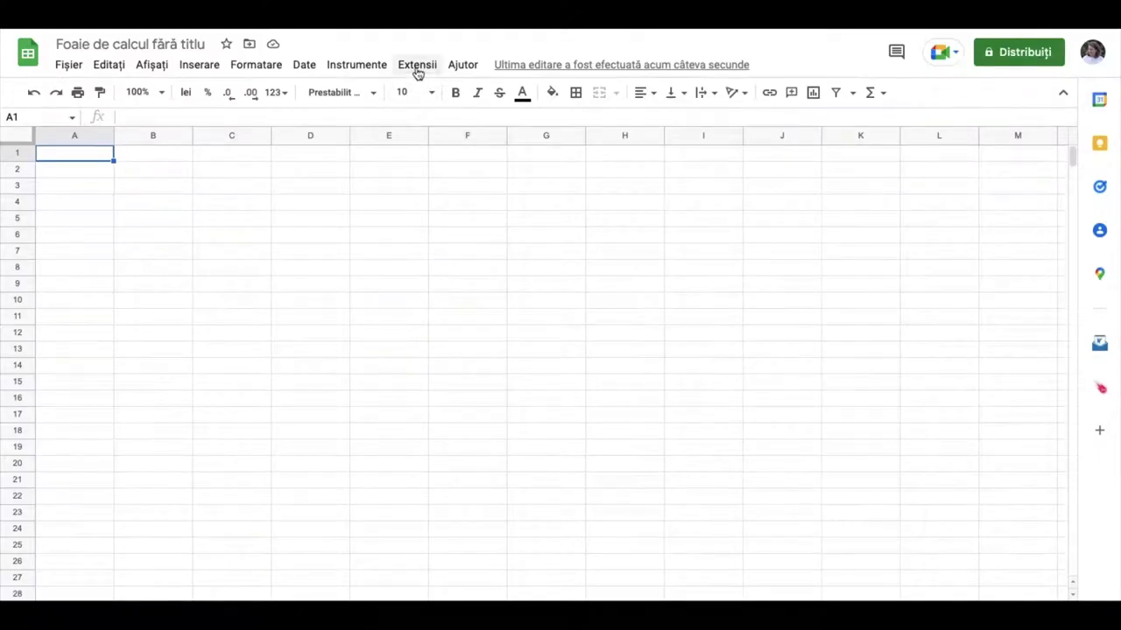
# Run Create Merge Sheet from the Mail Merge with Attachments add-on
pyautogui.click(417, 70)
pyautogui.moveTo(491, 272)
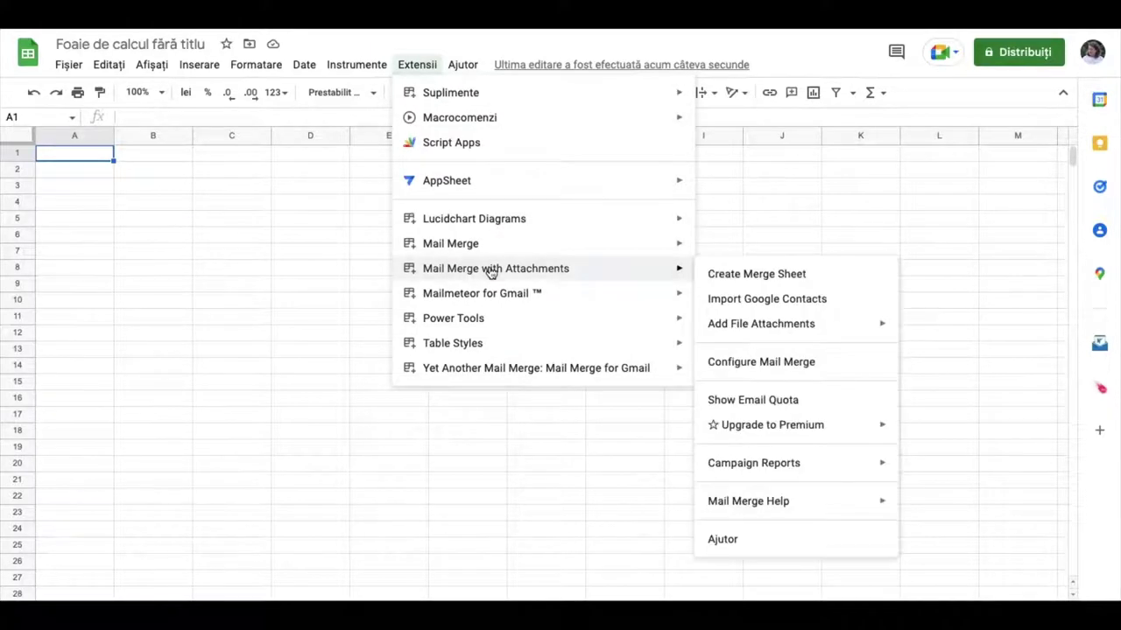
pyautogui.click(766, 276)
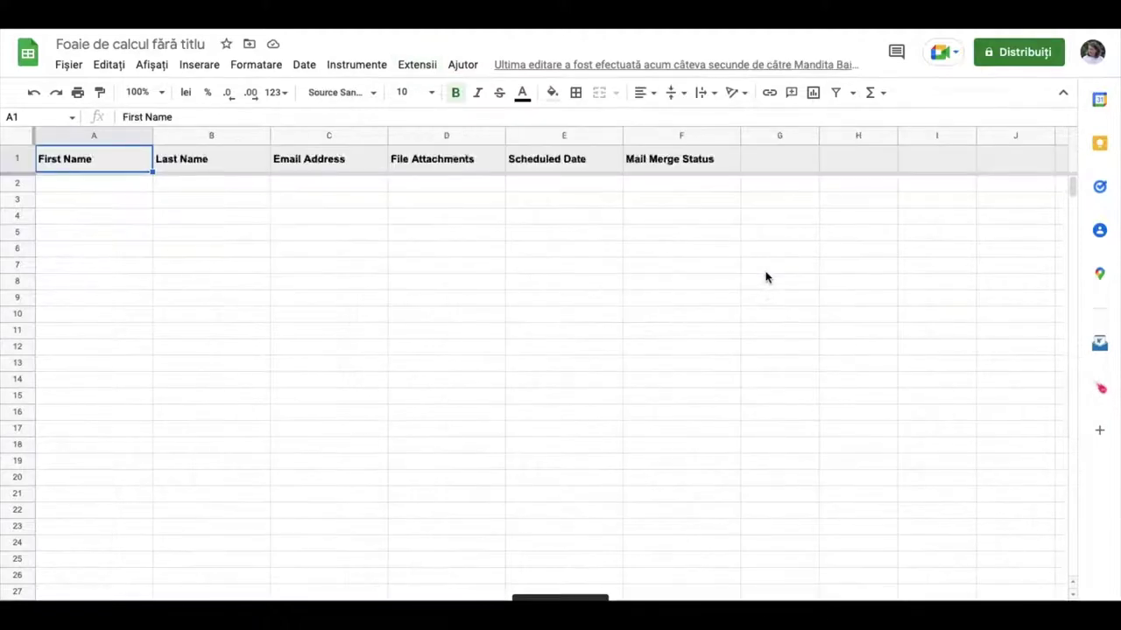
# Enter the first recipient's first and last name in A2 and B2
pyautogui.click(79, 187)
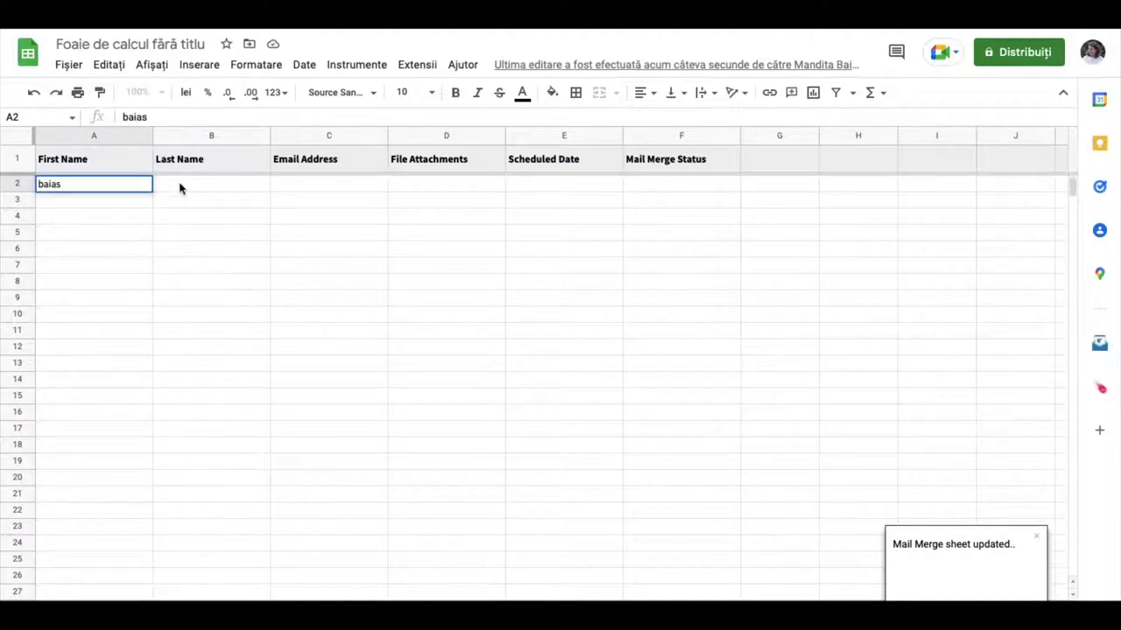
pyautogui.click(179, 188)
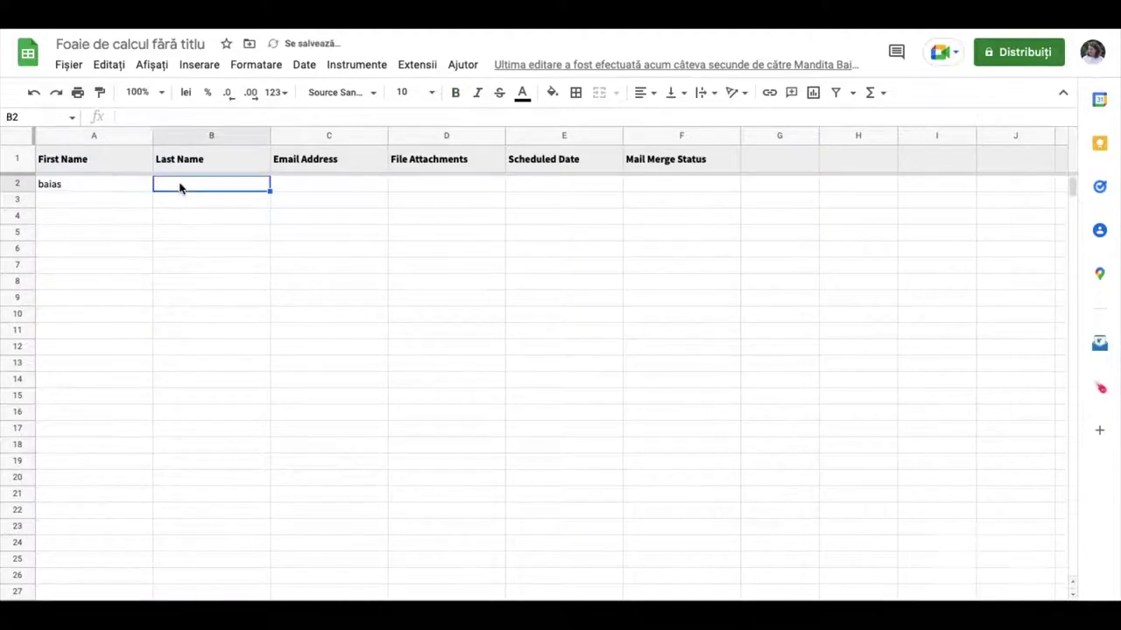
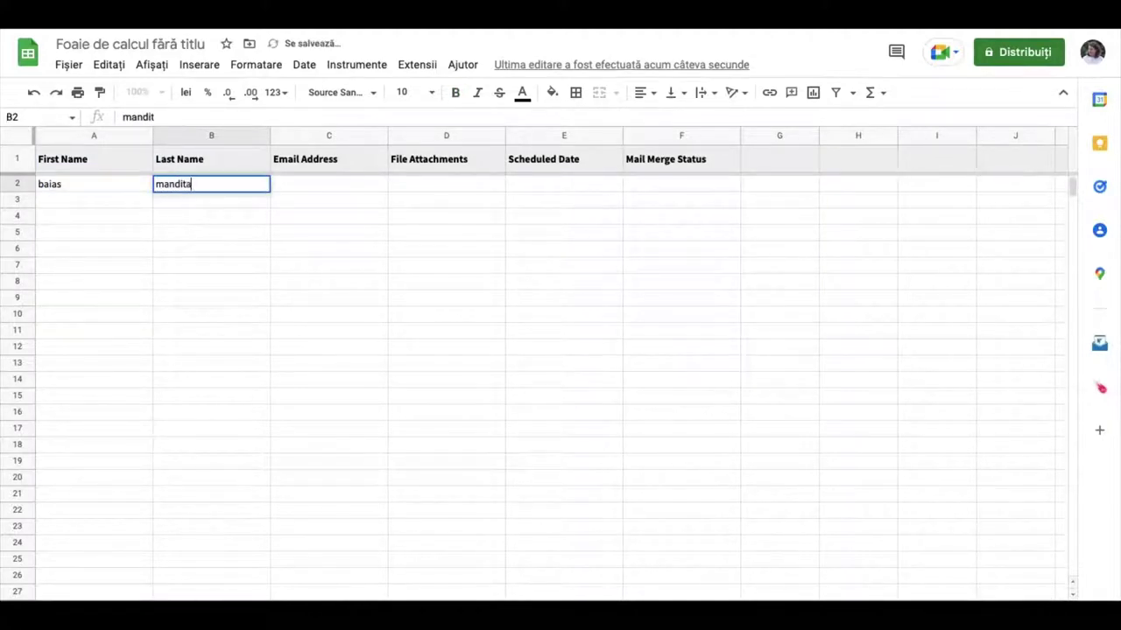
# Enter first and last names for the second and third recipients in rows 3 and 4
pyautogui.click(87, 200)
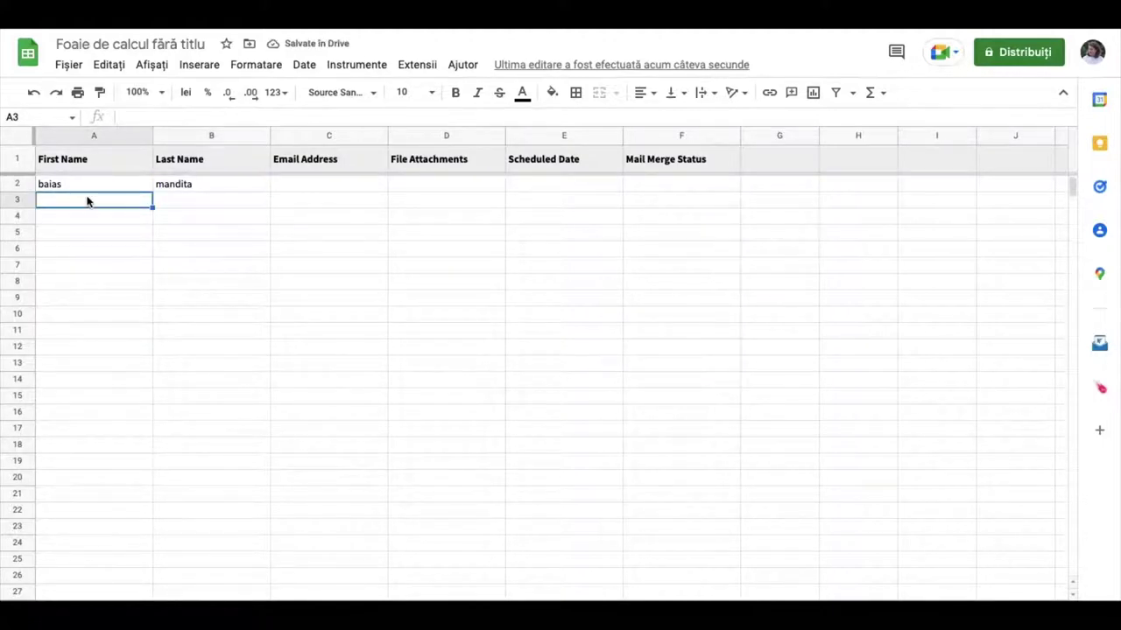
pyautogui.write('Mandi')
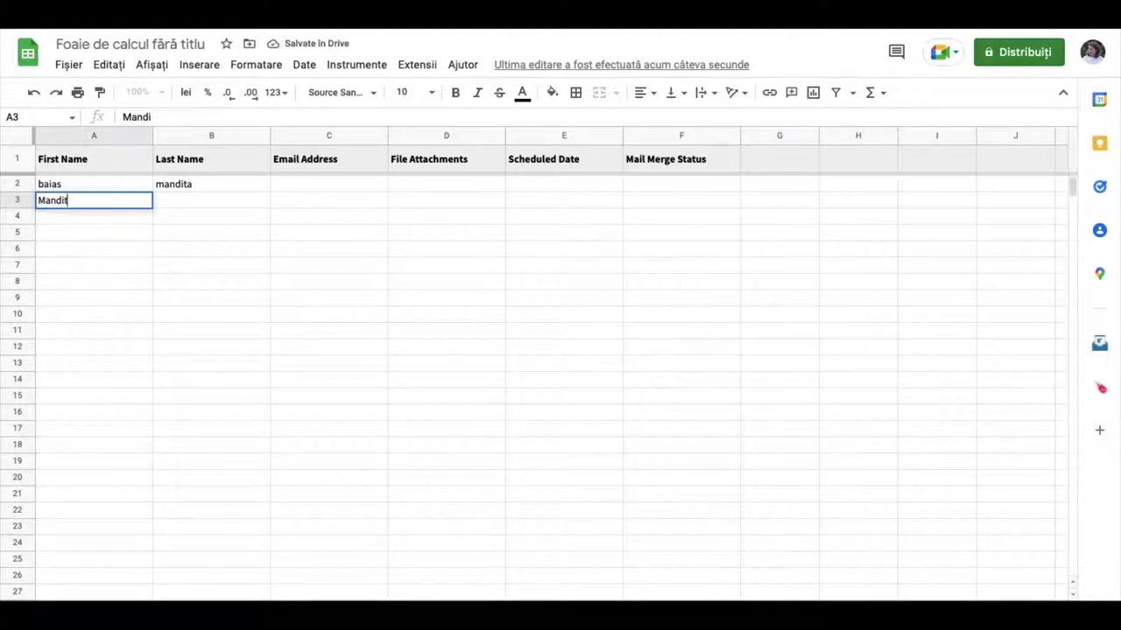
pyautogui.press('BackSpace')
pyautogui.press('BackSpace')
pyautogui.press('BackSpace')
pyautogui.press('BackSpace')
pyautogui.press('BackSpace')
pyautogui.press('BackSpace')
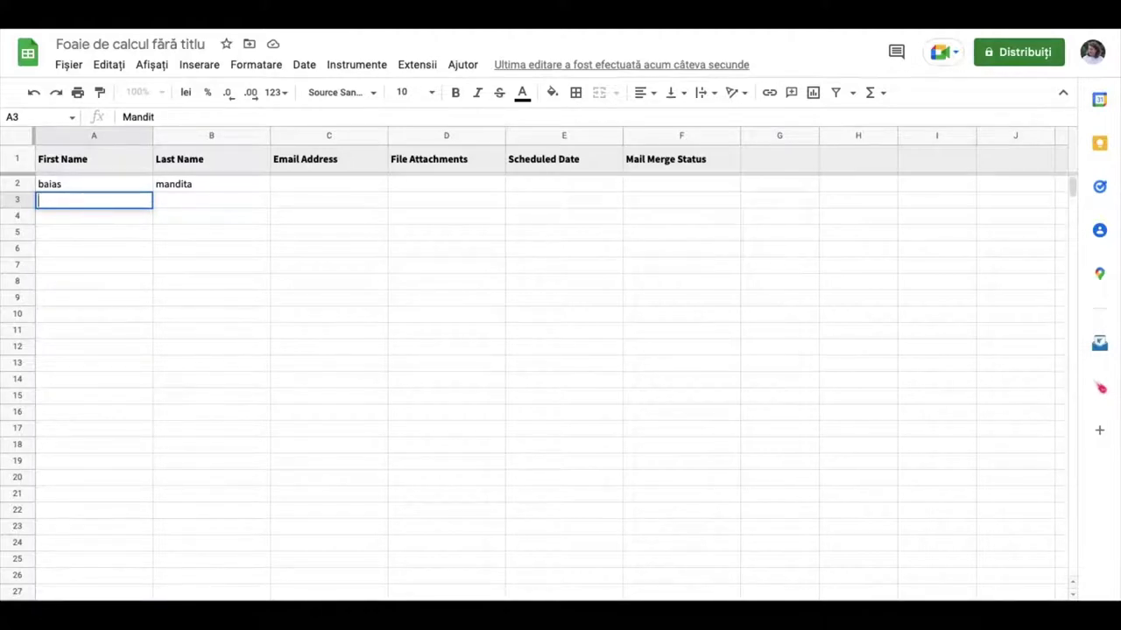
pyautogui.write('M')
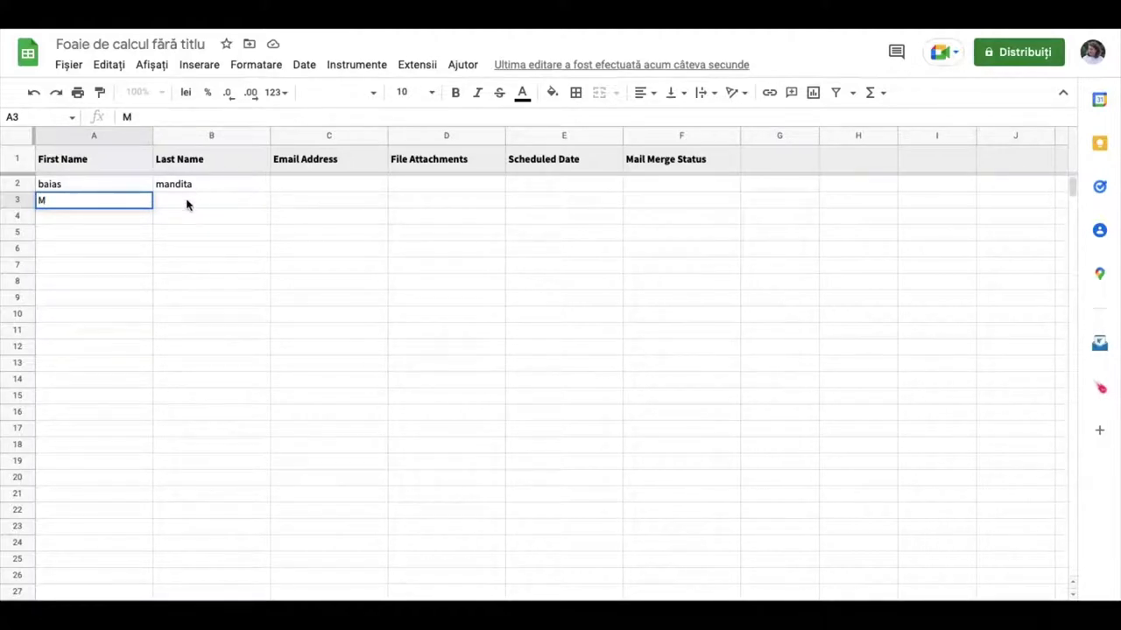
pyautogui.click(187, 205)
pyautogui.write('B')
pyautogui.click(106, 218)
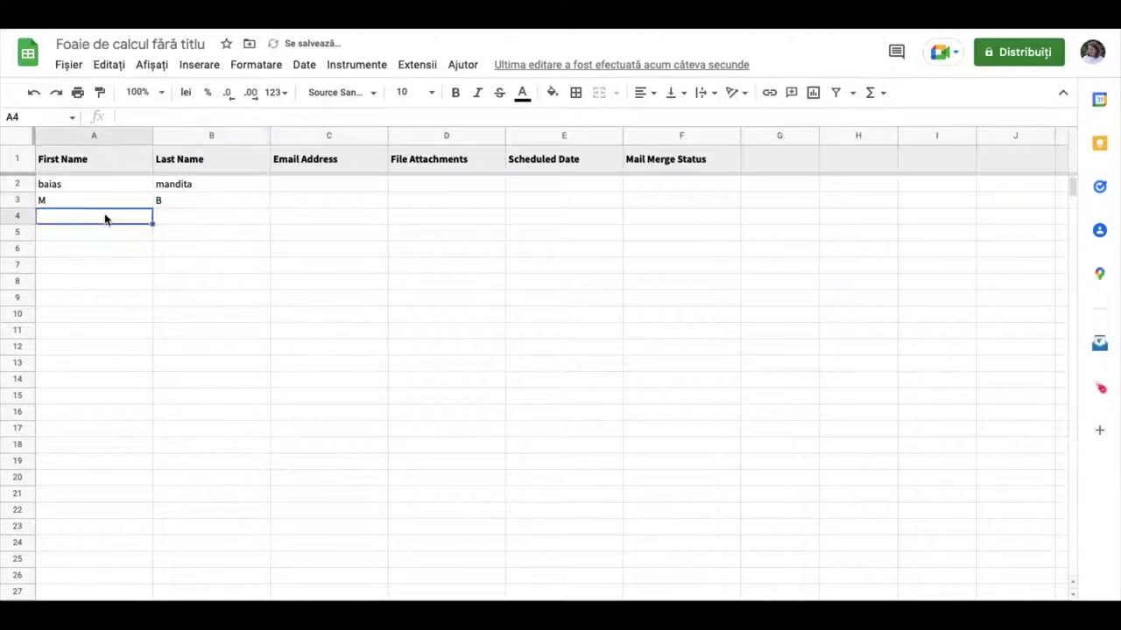
pyautogui.write('D')
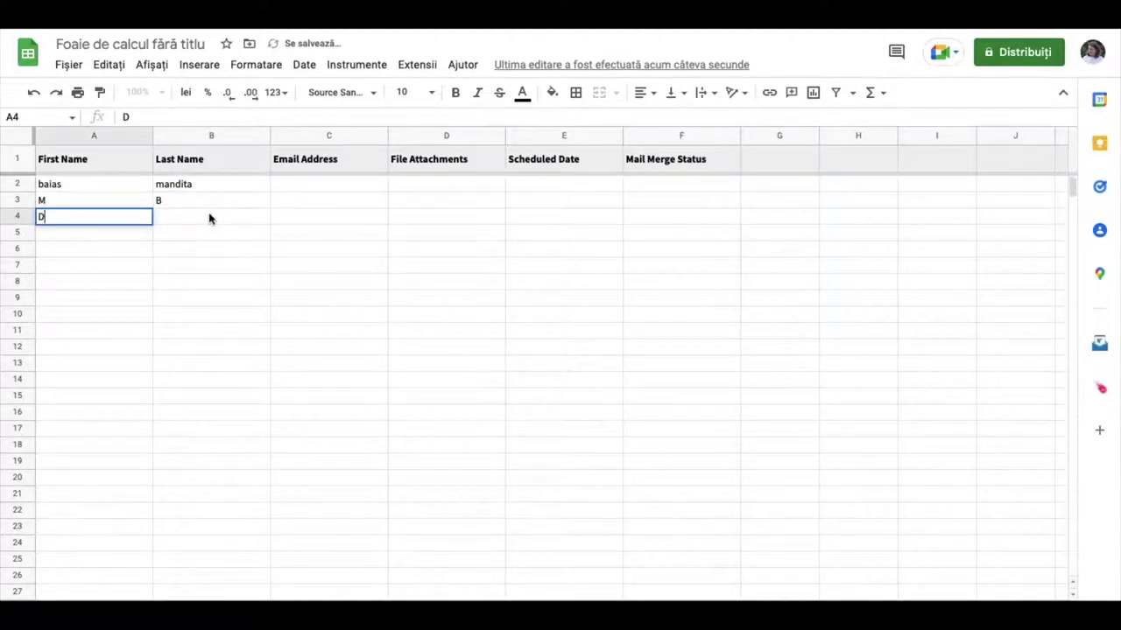
pyautogui.click(210, 218)
pyautogui.write('A')
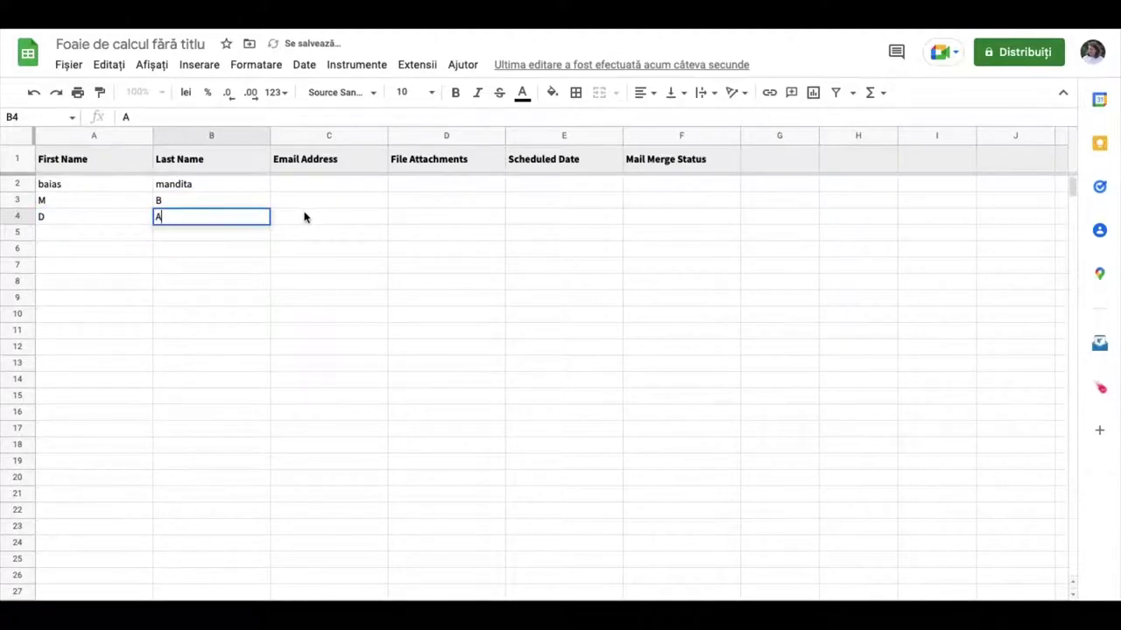
pyautogui.click(315, 185)
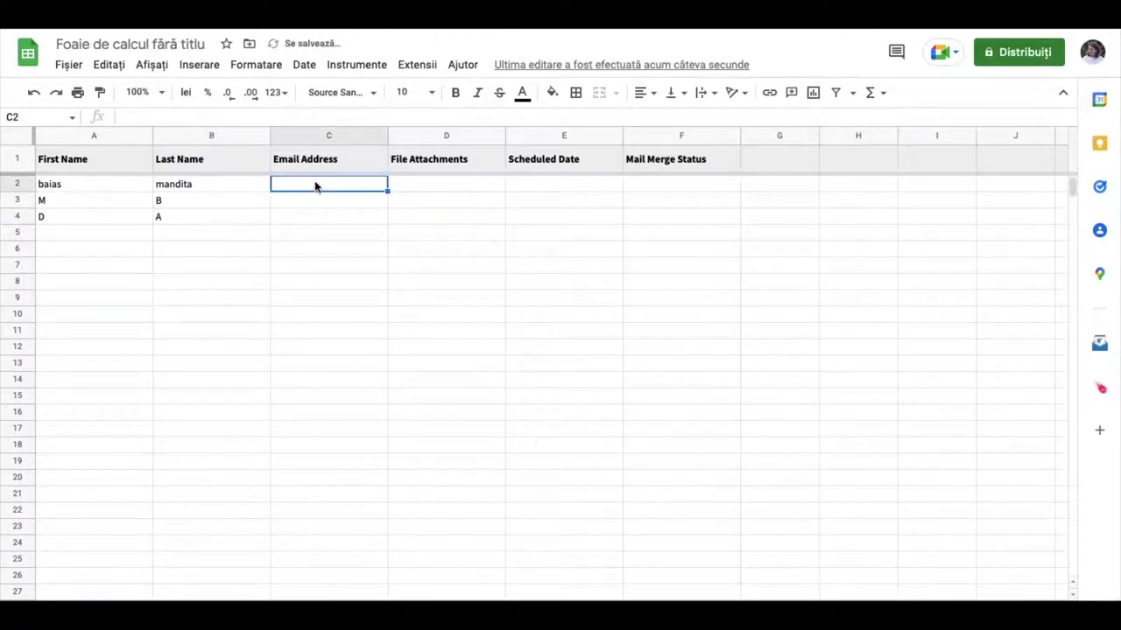
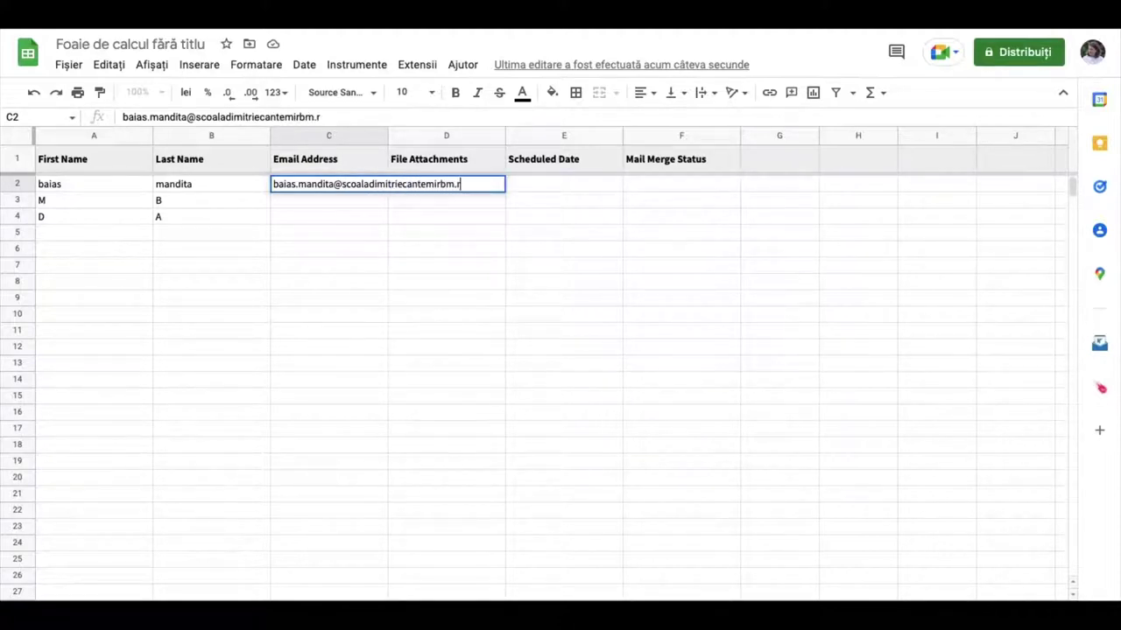
# Enter the three recipients' email addresses in cells C2, C3 and C4
pyautogui.click(331, 203)
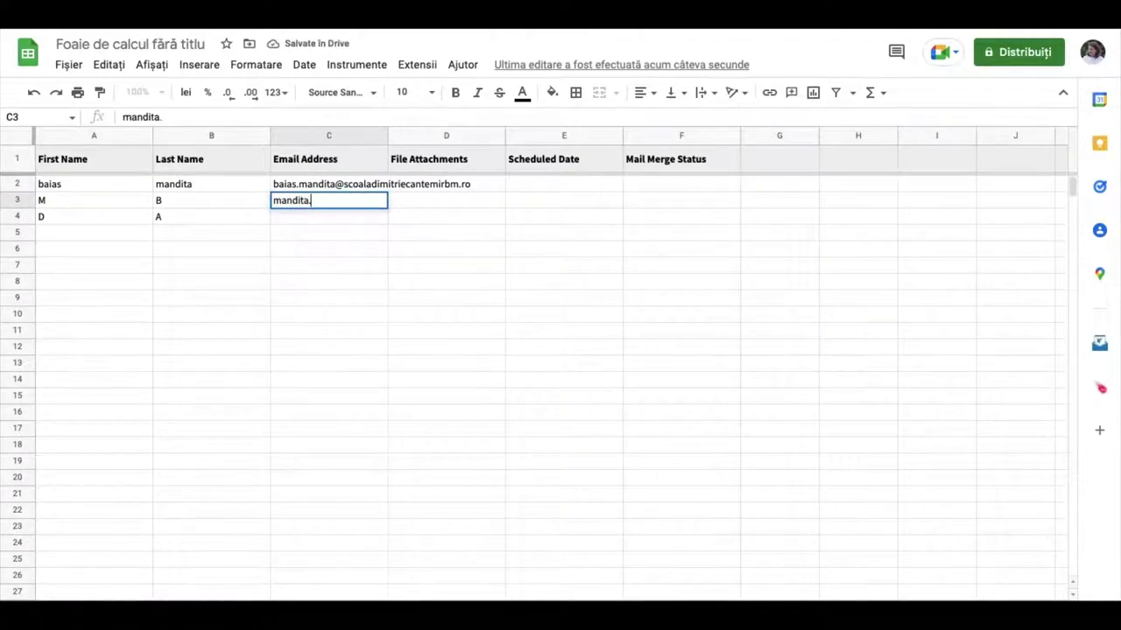
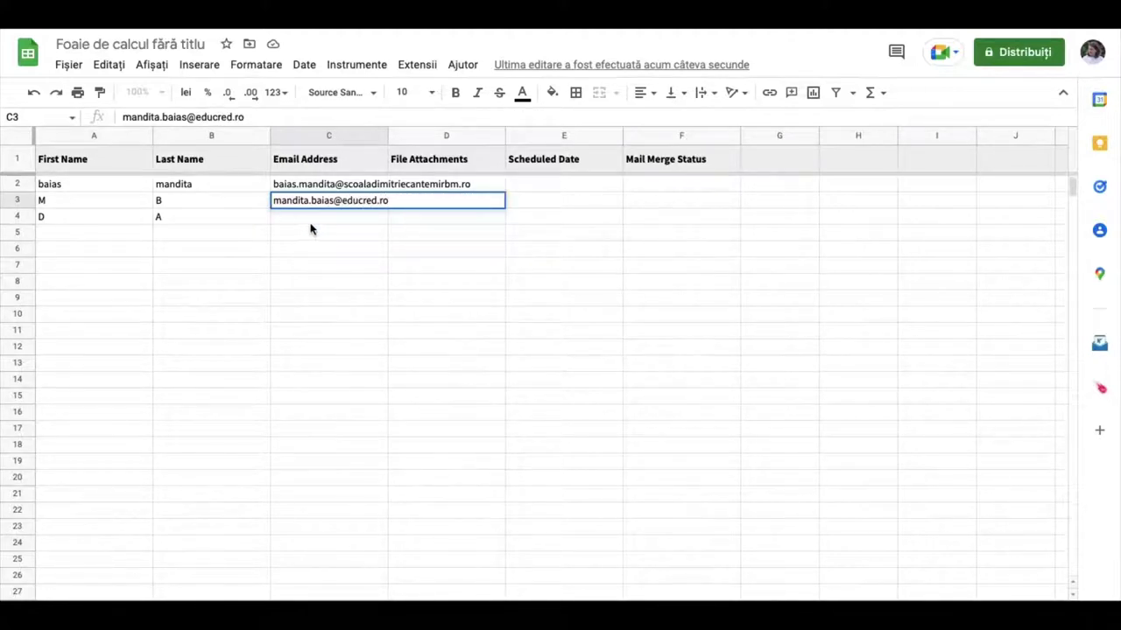
pyautogui.click(321, 220)
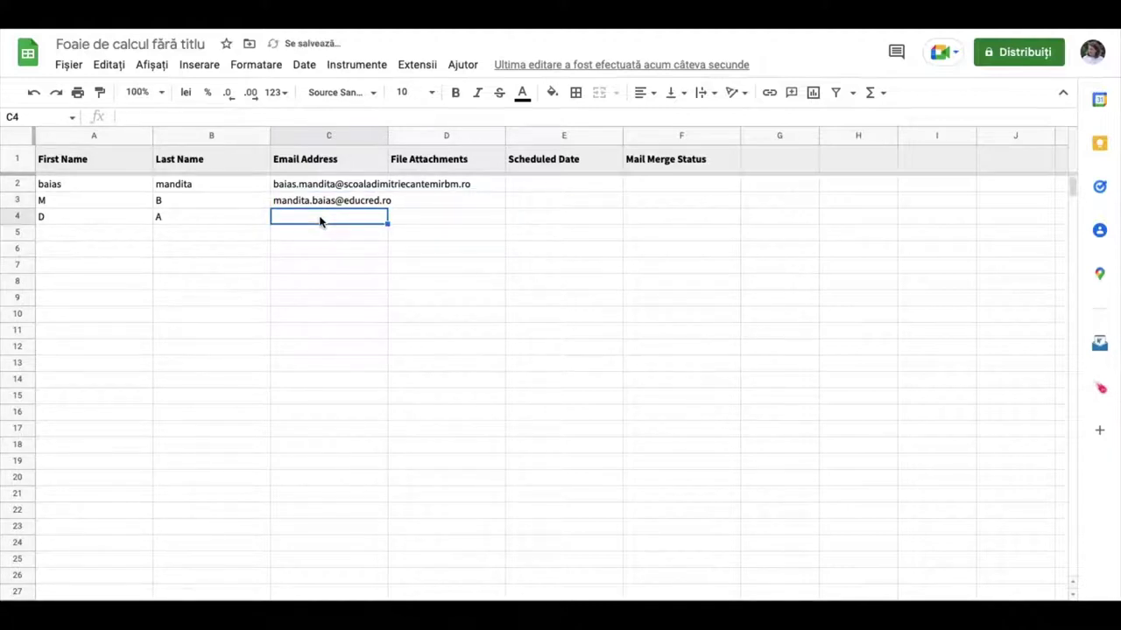
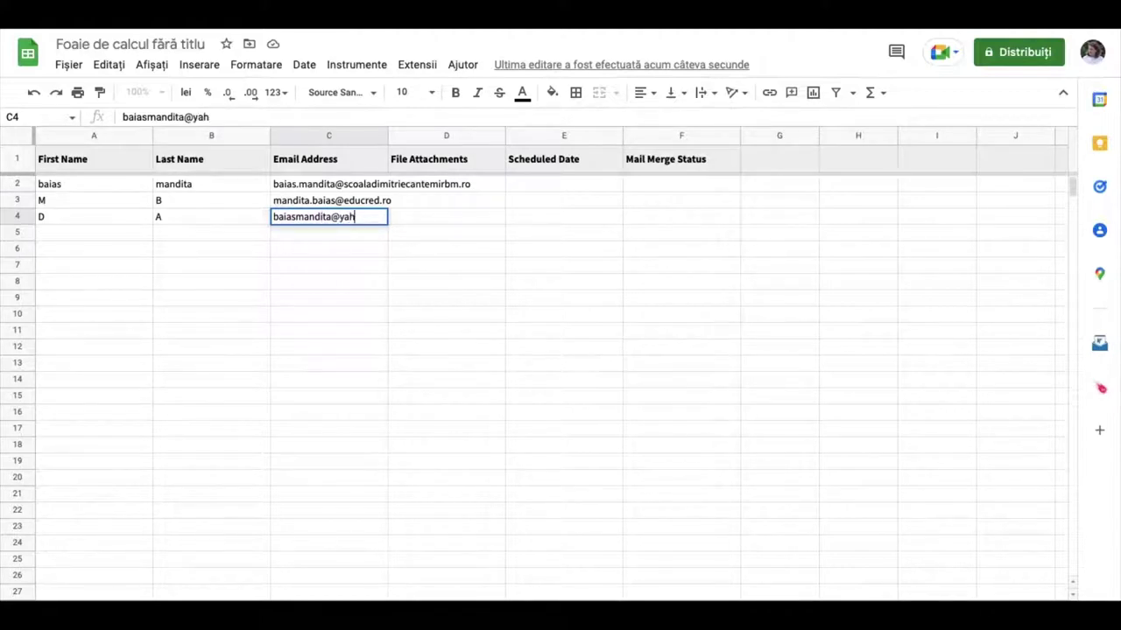
pyautogui.click(421, 248)
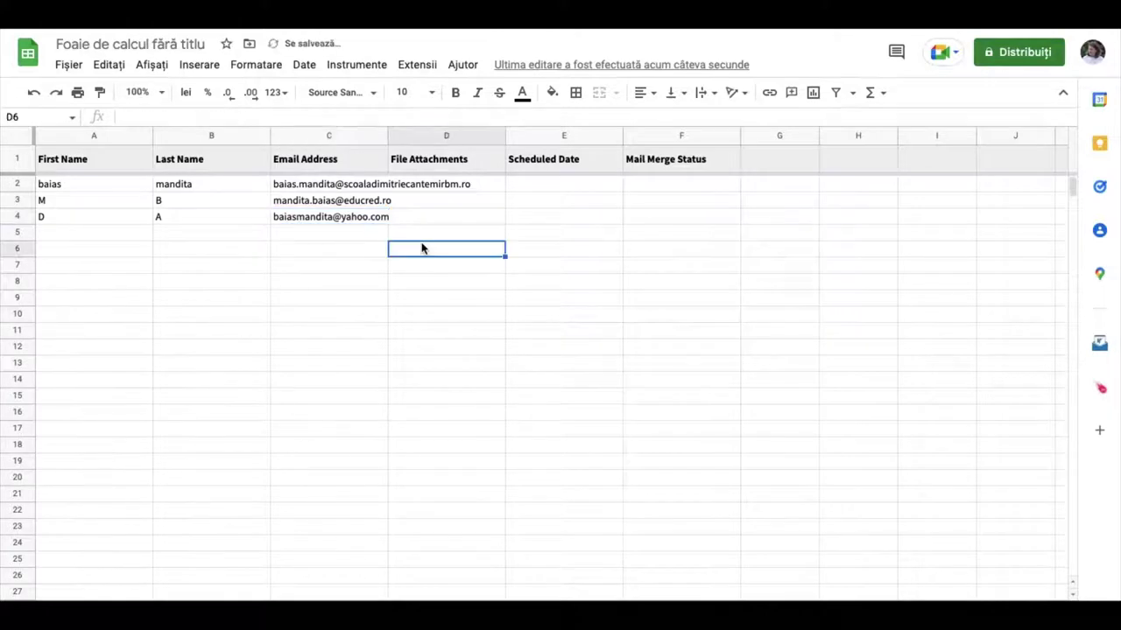
pyautogui.click(473, 185)
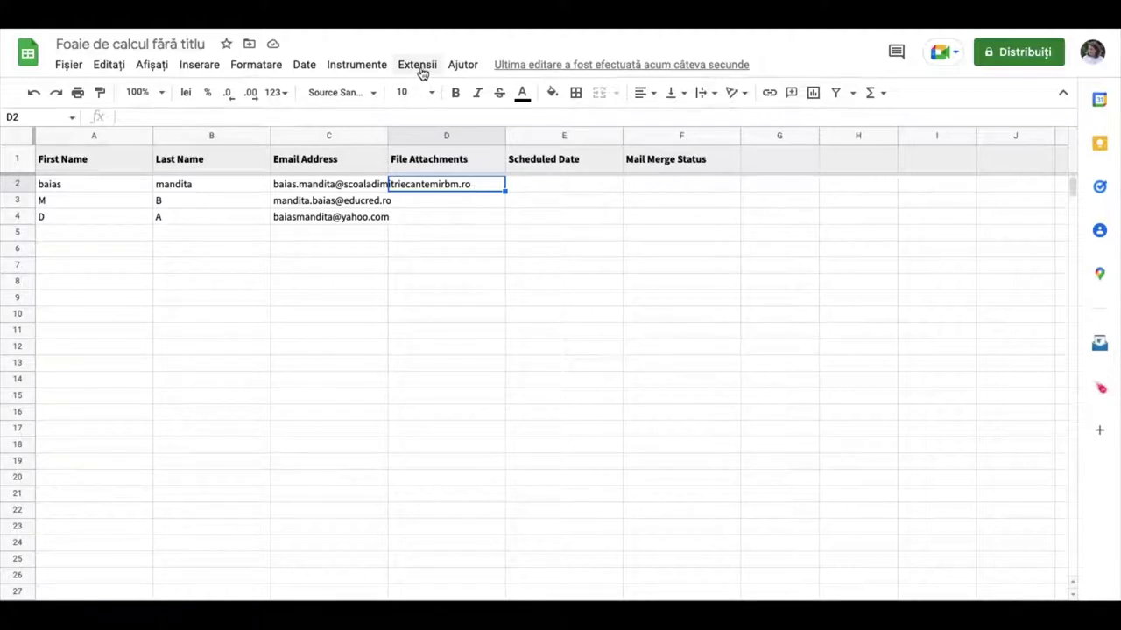
# Upload Dipl 9.docx from the computer as row 2's file attachment in D2
pyautogui.click(417, 65)
pyautogui.moveTo(538, 270)
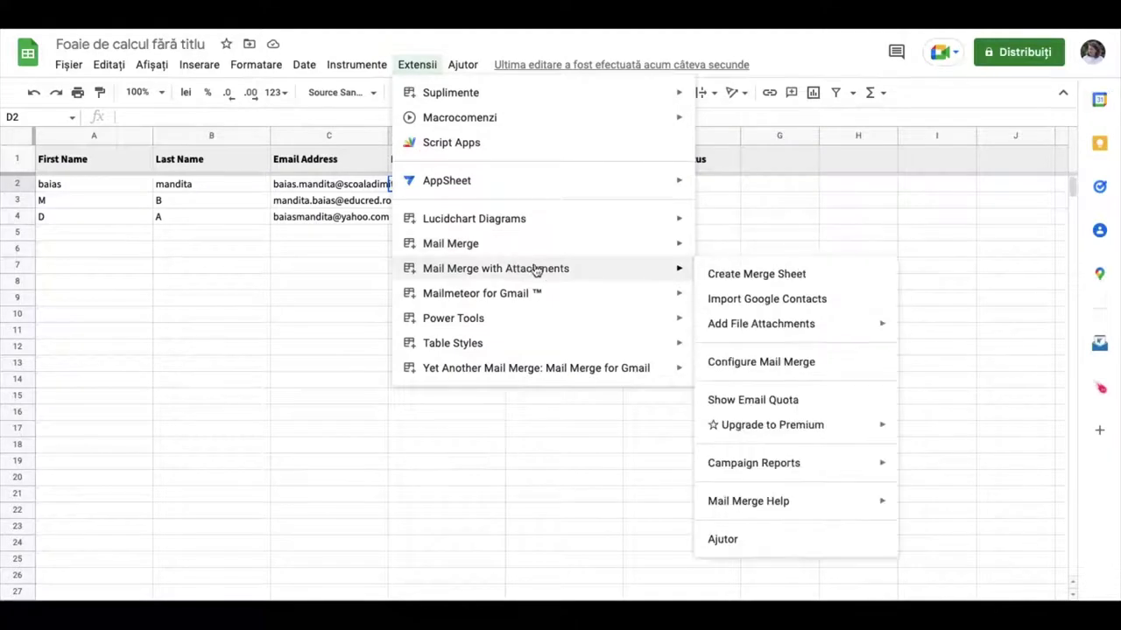
pyautogui.moveTo(776, 328)
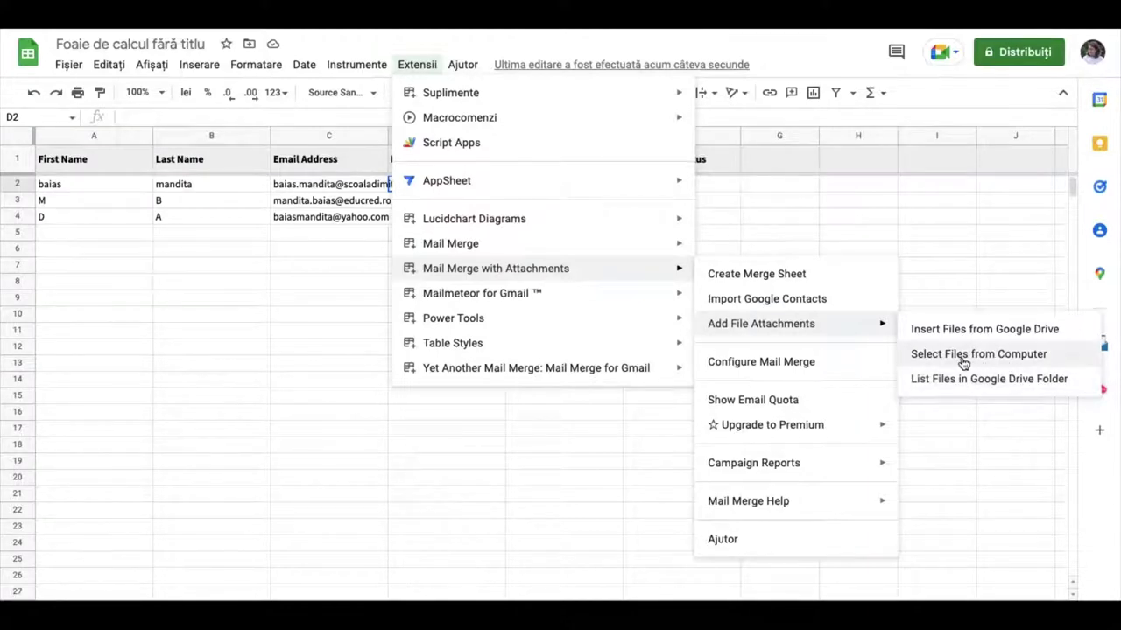
pyautogui.click(989, 356)
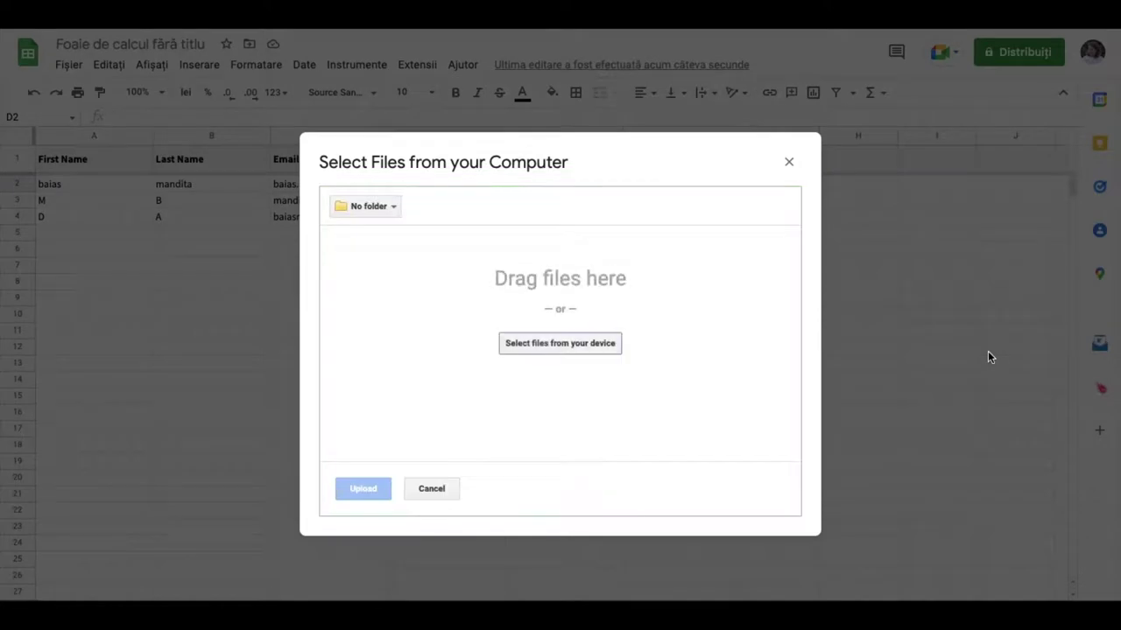
pyautogui.click(565, 347)
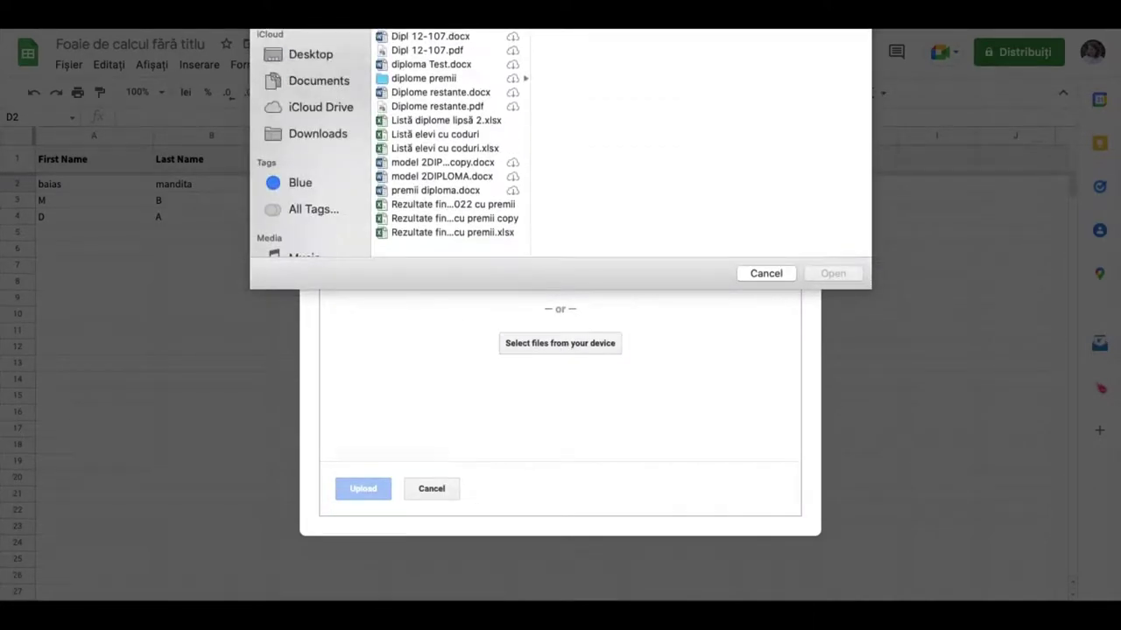
pyautogui.click(833, 274)
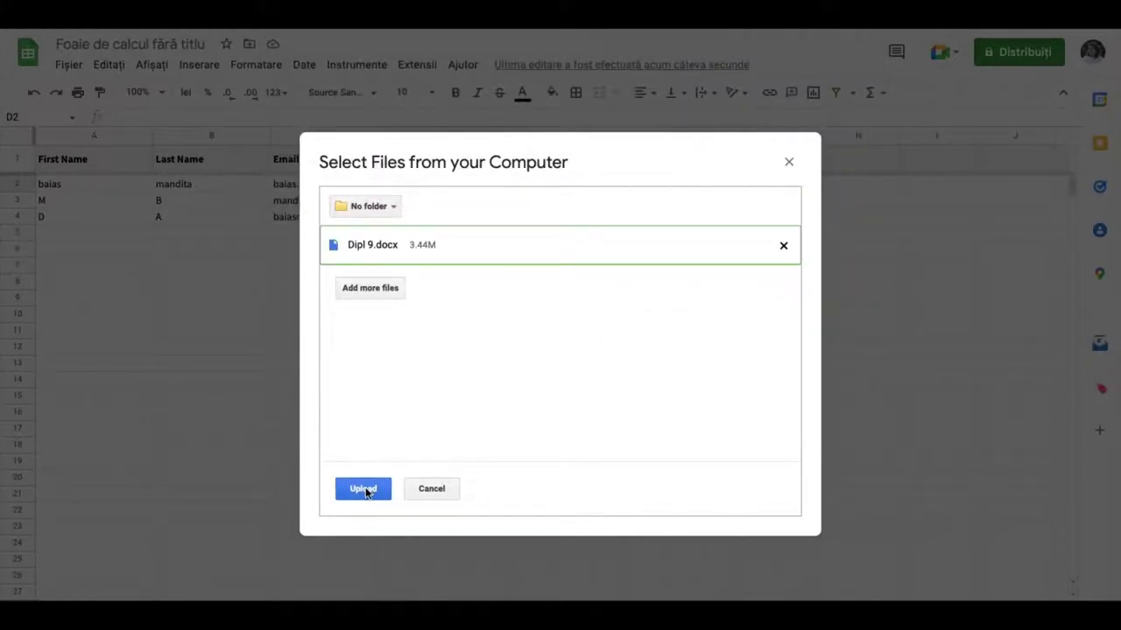
pyautogui.click(364, 489)
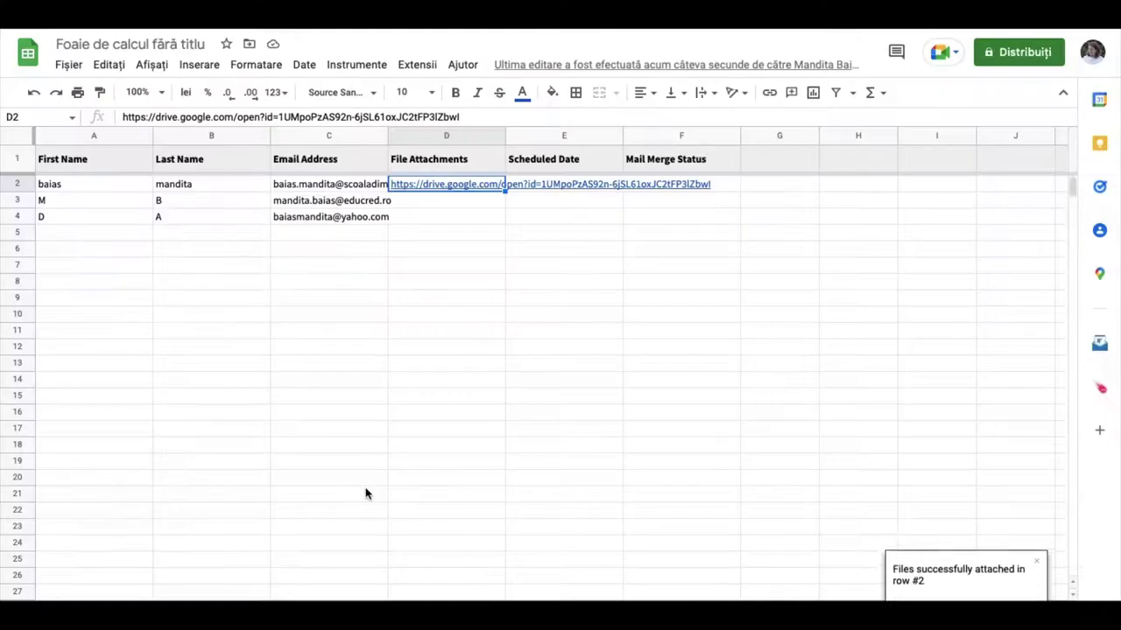
pyautogui.click(444, 203)
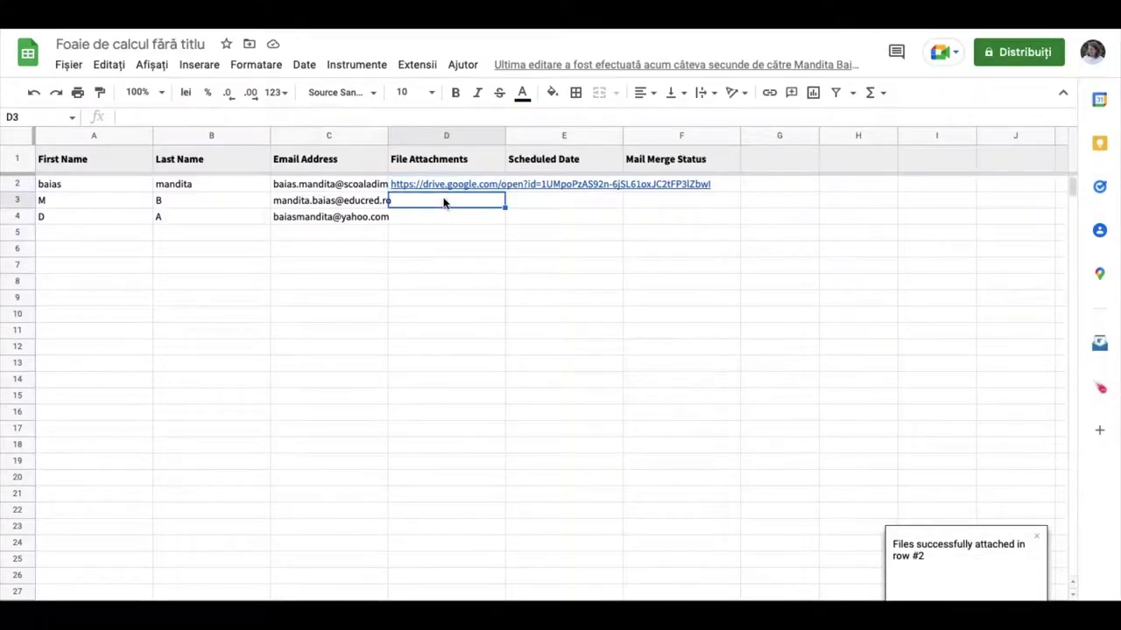
pyautogui.click(418, 69)
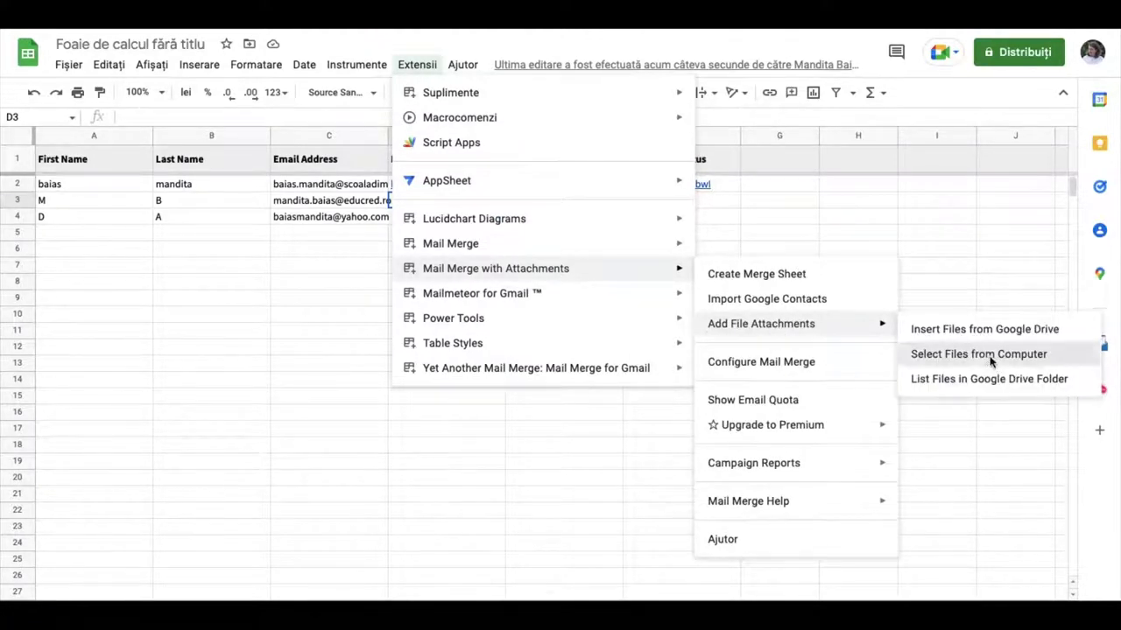
# Upload Dipl 10.docx from the computer as row 3's file attachment in D3
pyautogui.click(990, 359)
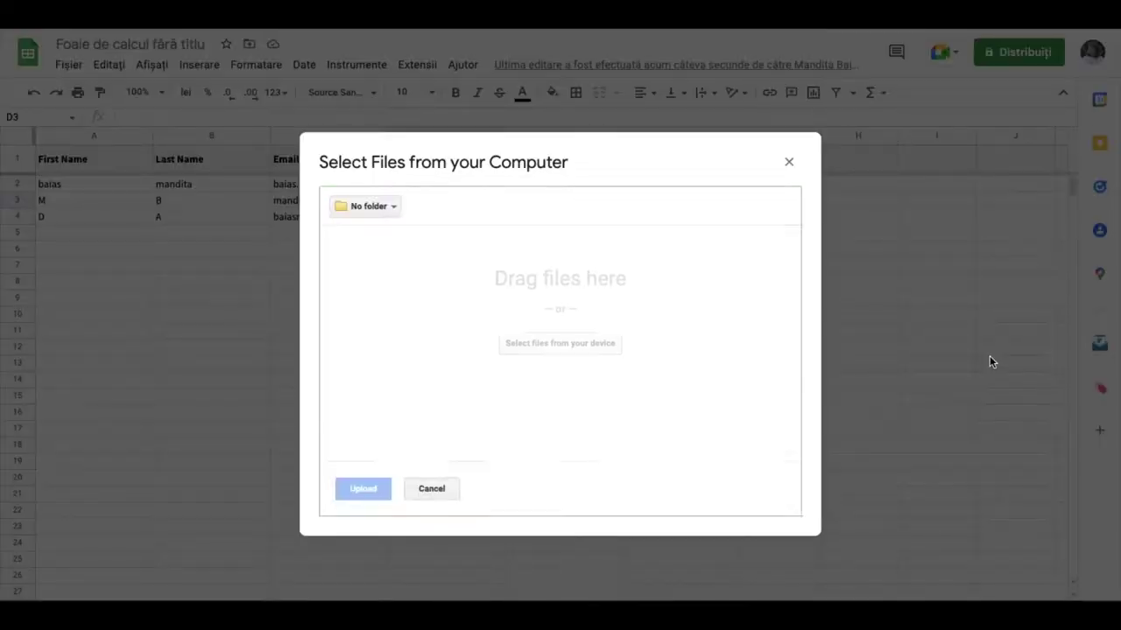
pyautogui.click(578, 350)
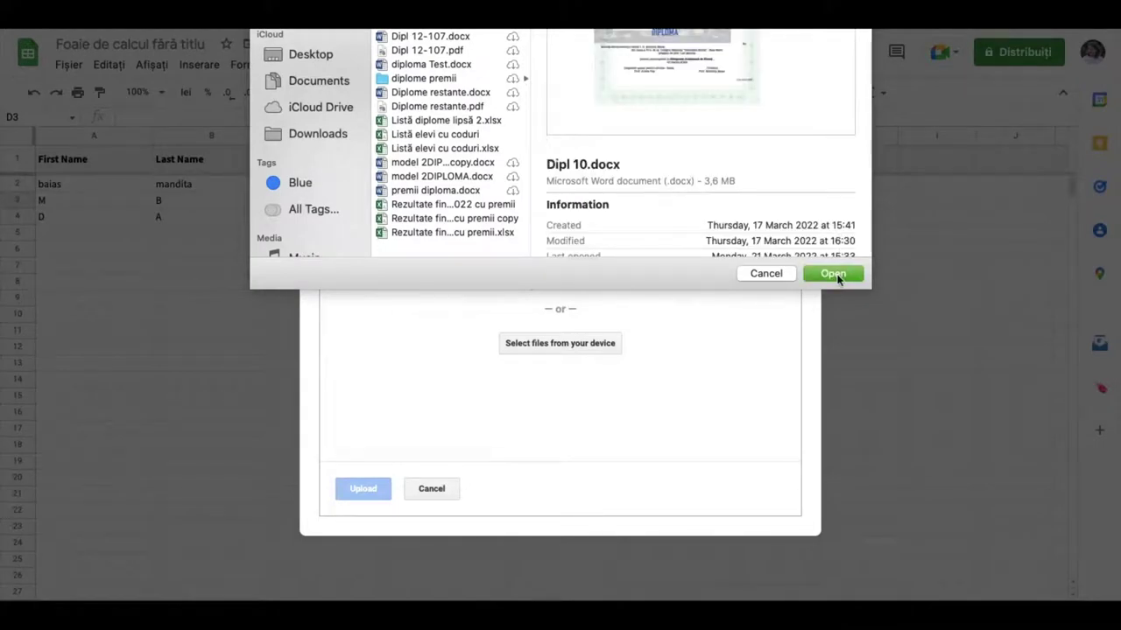
pyautogui.click(836, 276)
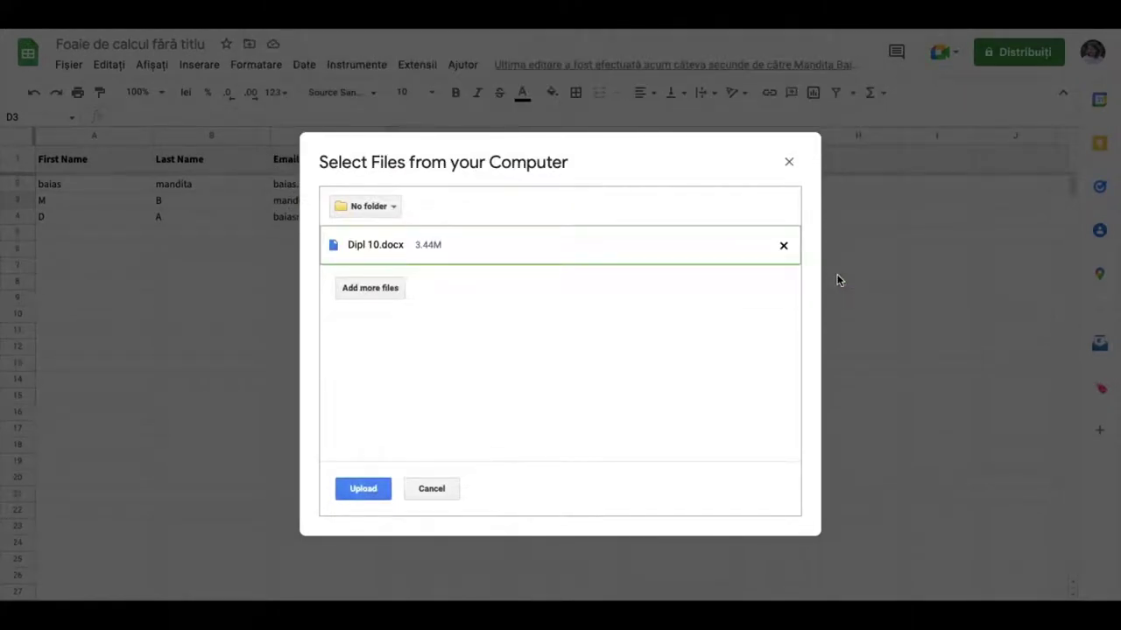
pyautogui.click(368, 491)
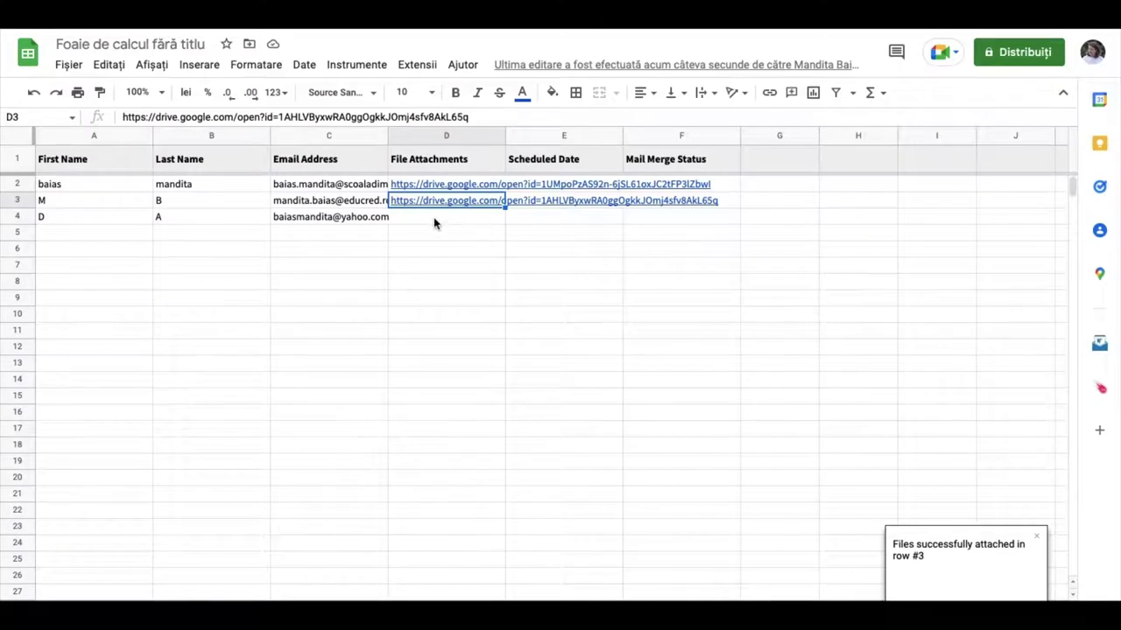
pyautogui.click(435, 220)
pyautogui.click(417, 65)
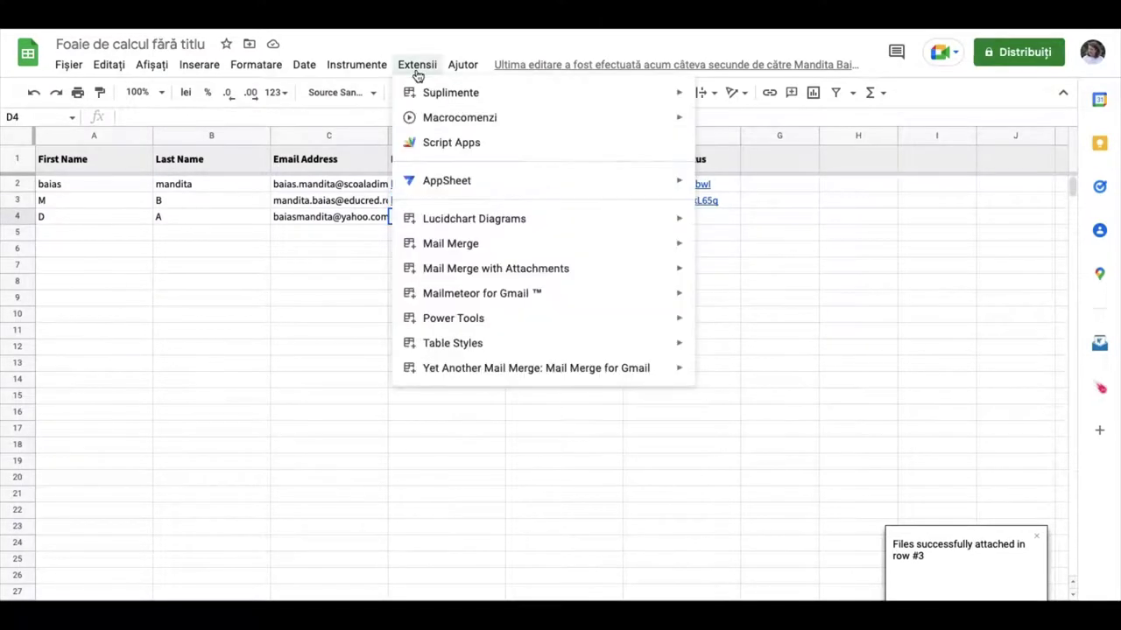
# Upload Dipl 11.docx from the computer as row 4's file attachment in D4
pyautogui.moveTo(675, 271)
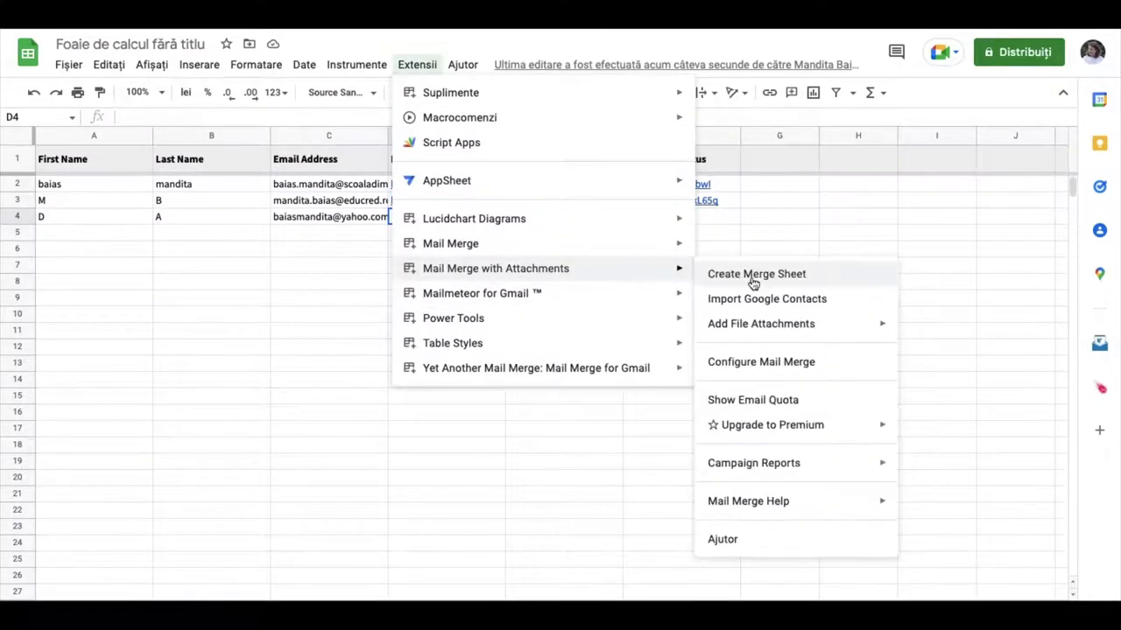
pyautogui.moveTo(795, 325)
pyautogui.click(979, 354)
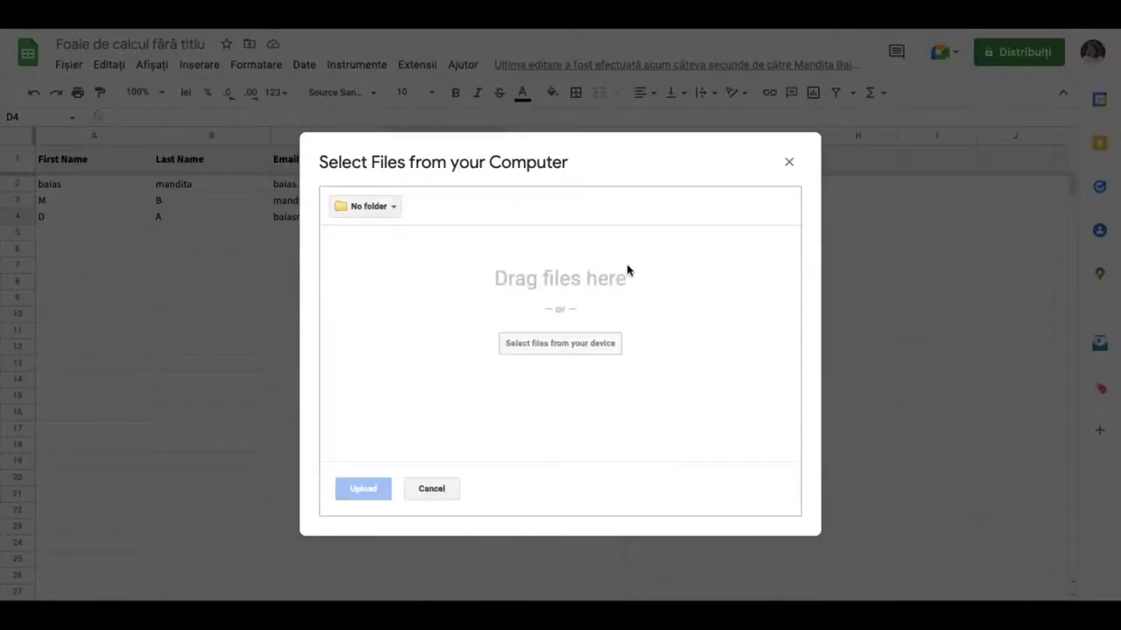
pyautogui.click(565, 346)
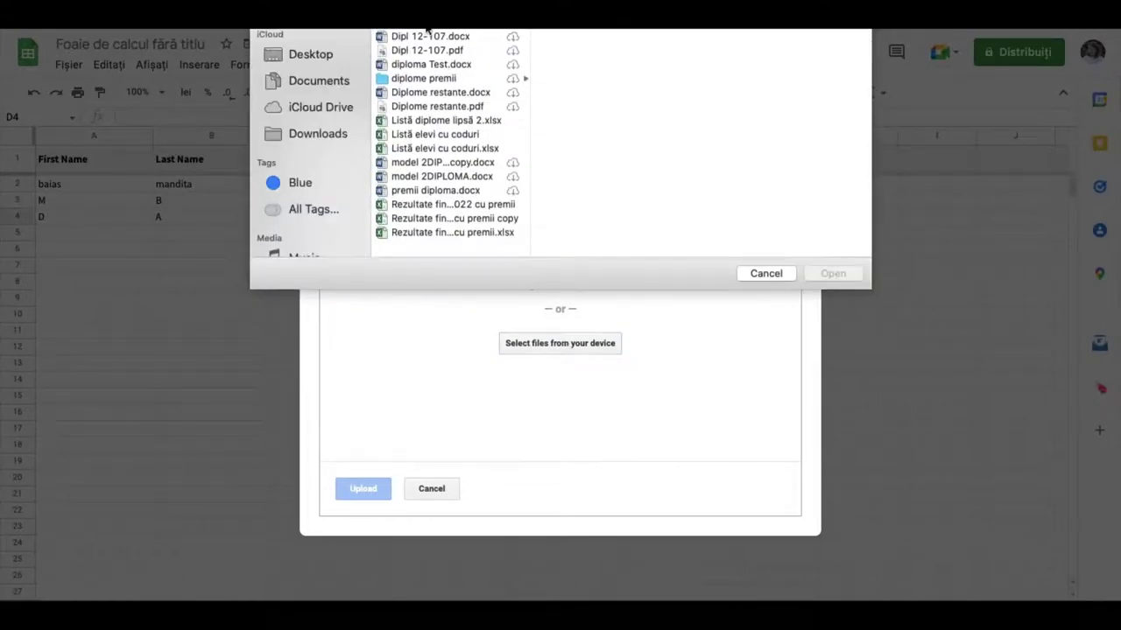
pyautogui.click(426, 29)
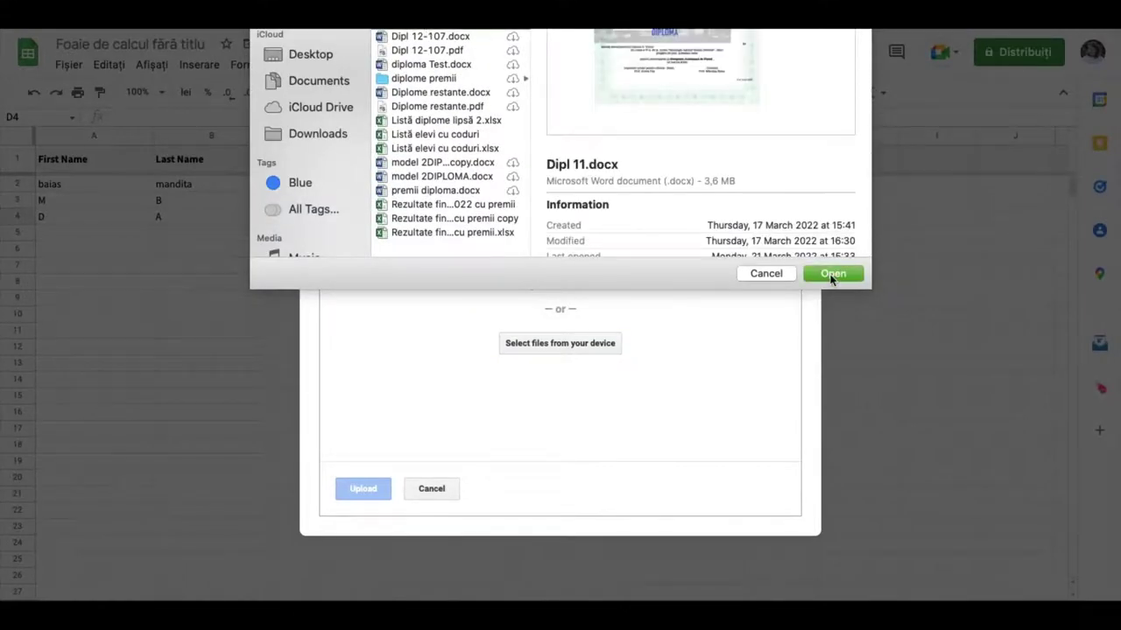
pyautogui.click(831, 274)
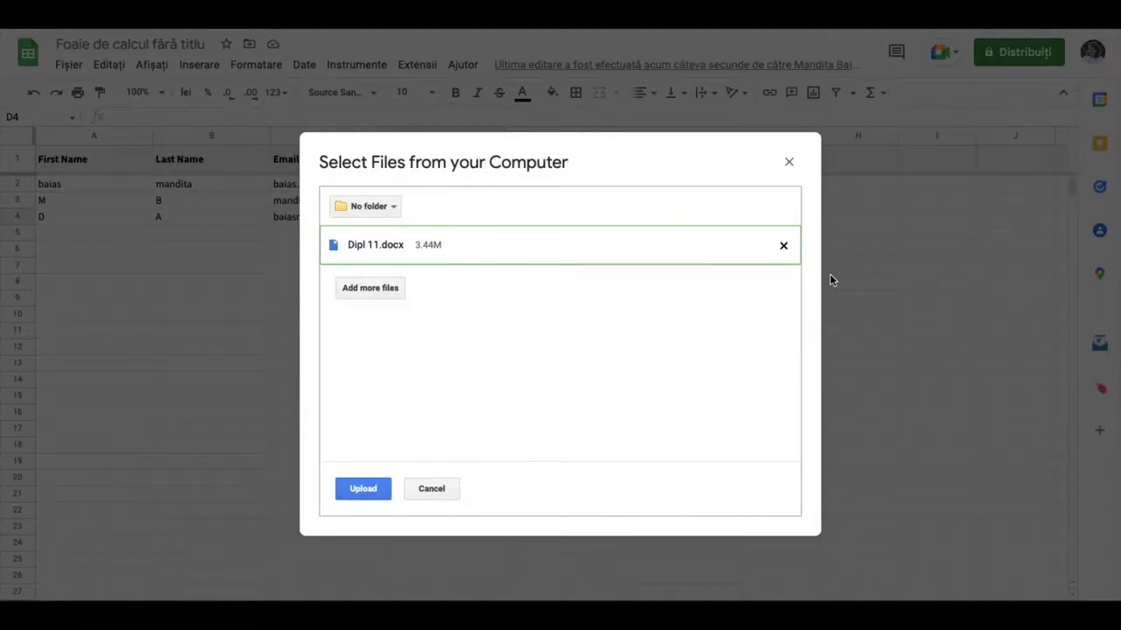
pyautogui.click(366, 488)
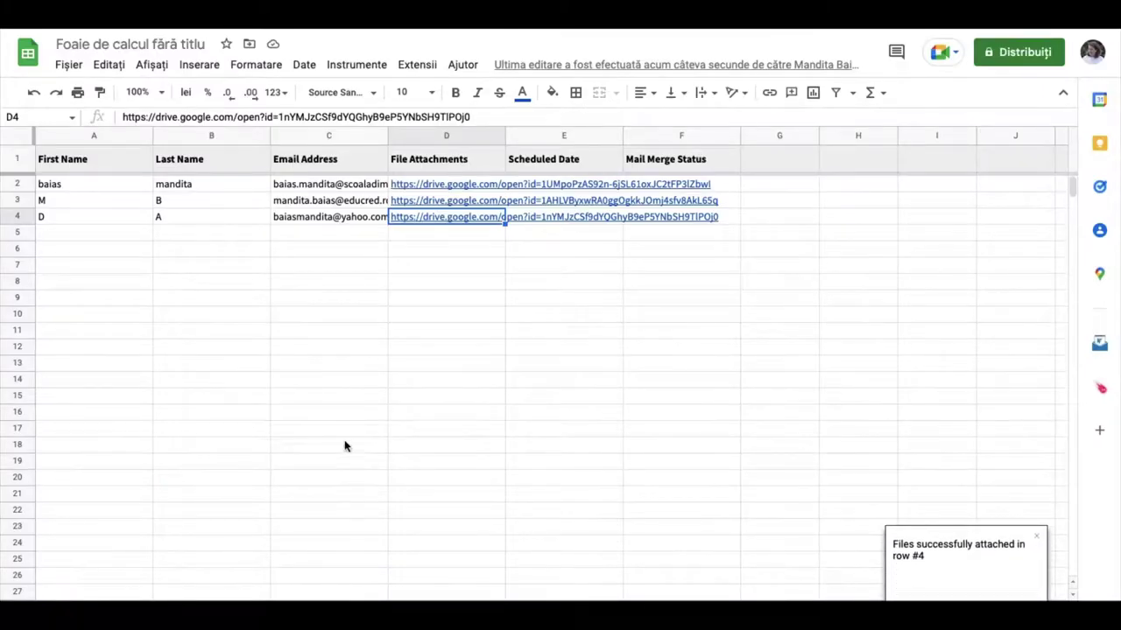
pyautogui.click(418, 66)
# Fill the Mail Merge sender's name from the saved suggestion and skip email tracking to reach the template step
pyautogui.moveTo(513, 268)
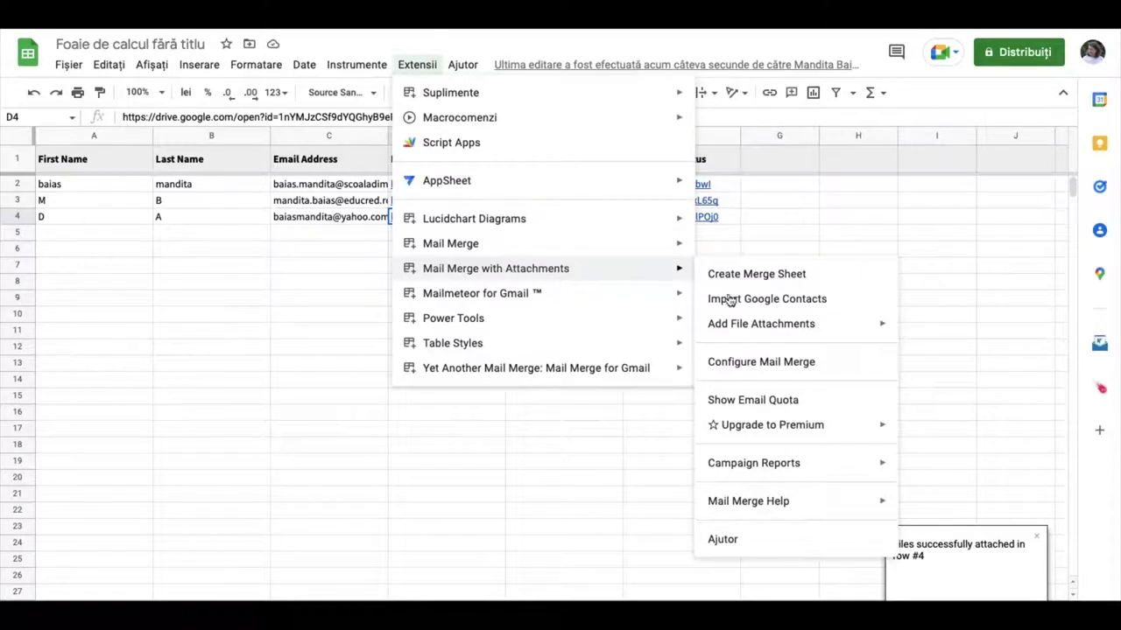
pyautogui.click(773, 367)
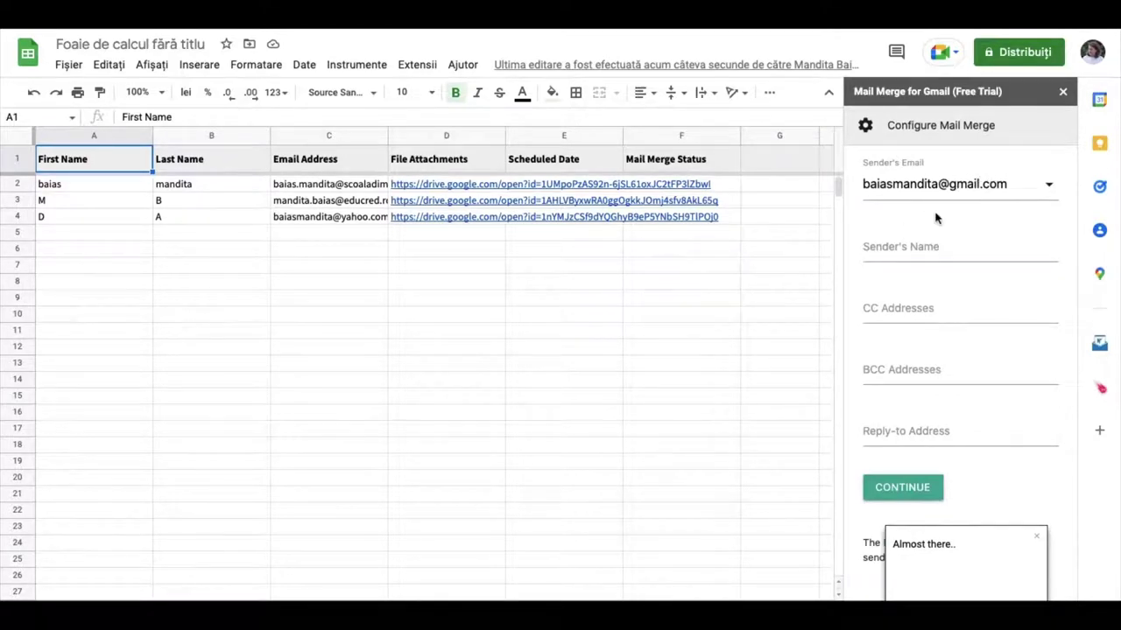
pyautogui.click(889, 248)
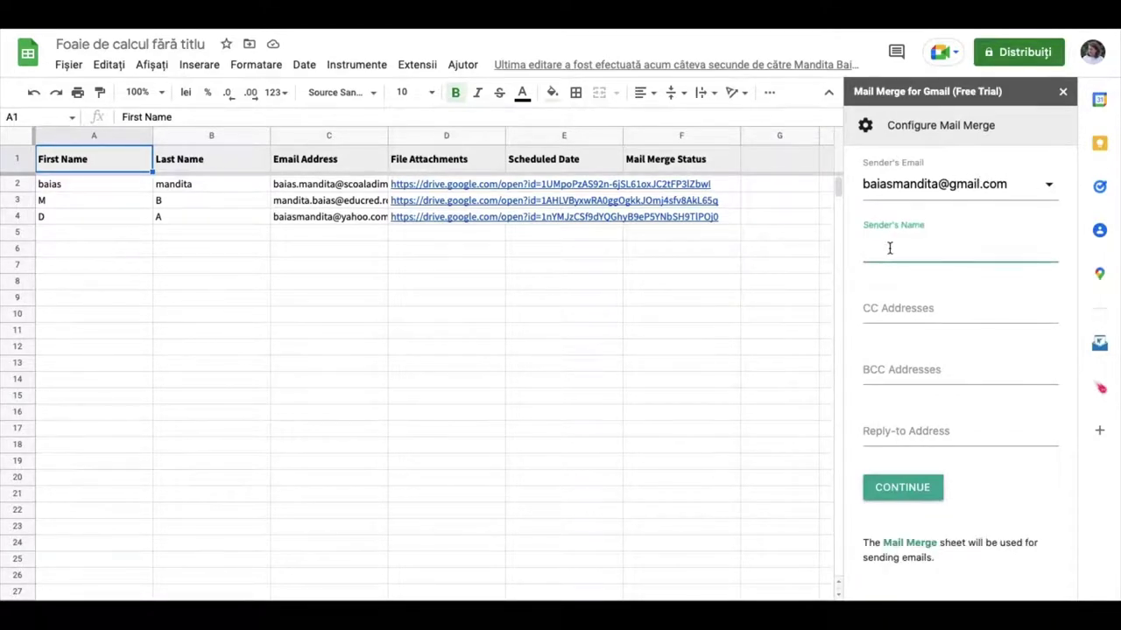
pyautogui.click(888, 248)
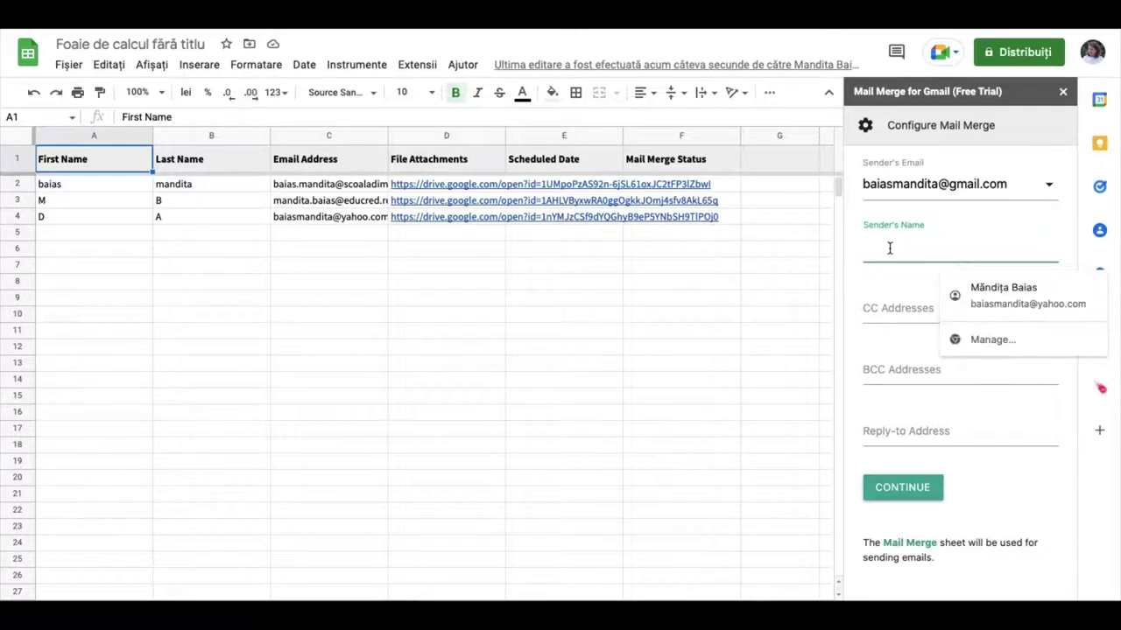
pyautogui.click(1003, 296)
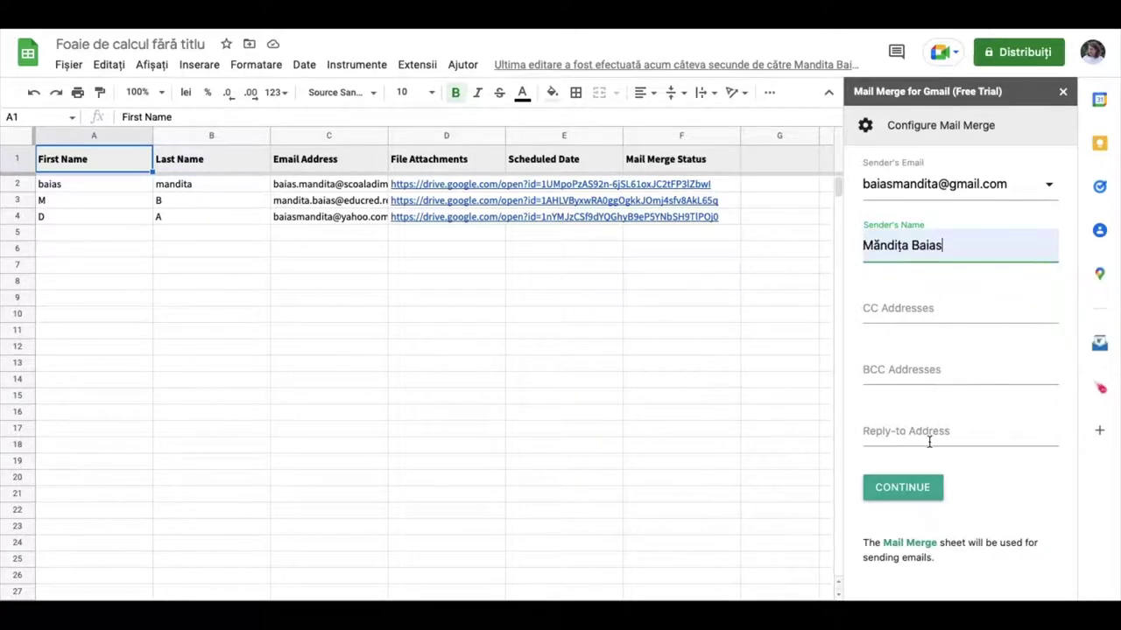
pyautogui.click(903, 487)
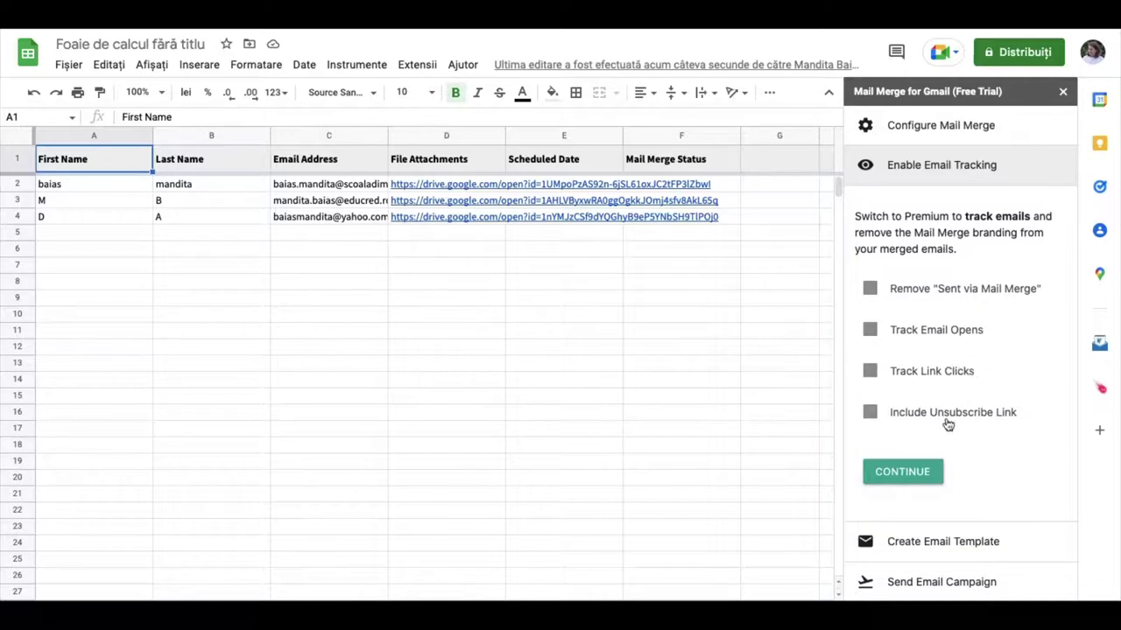
pyautogui.click(912, 473)
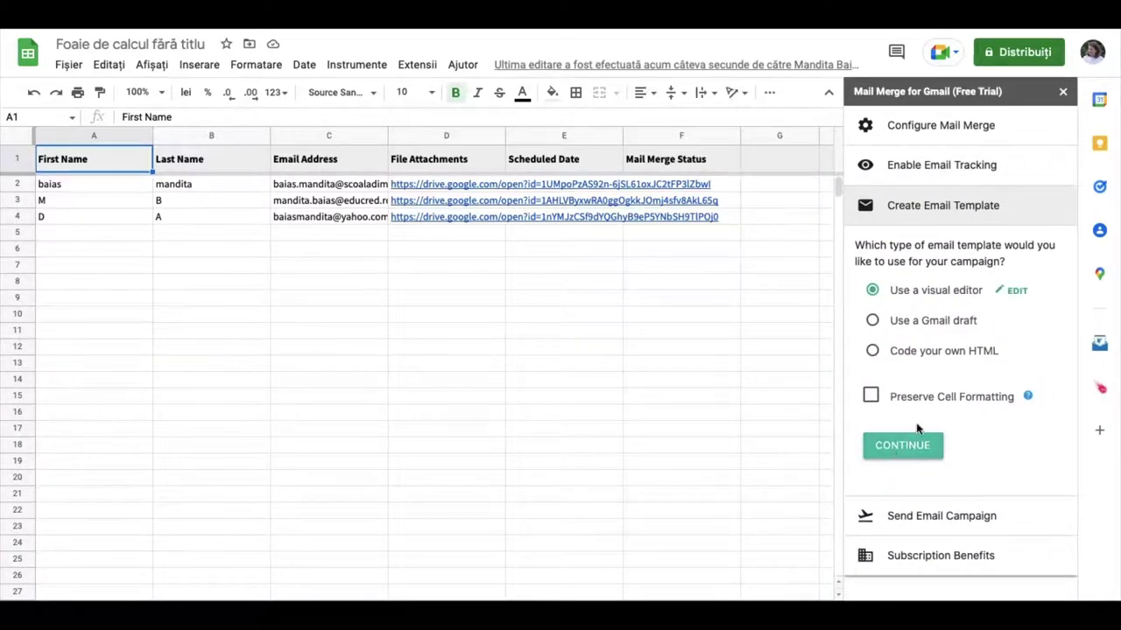
# Give the email template the subject 'Diploma' and start the body with 'Bună ziua'
pyautogui.click(1016, 292)
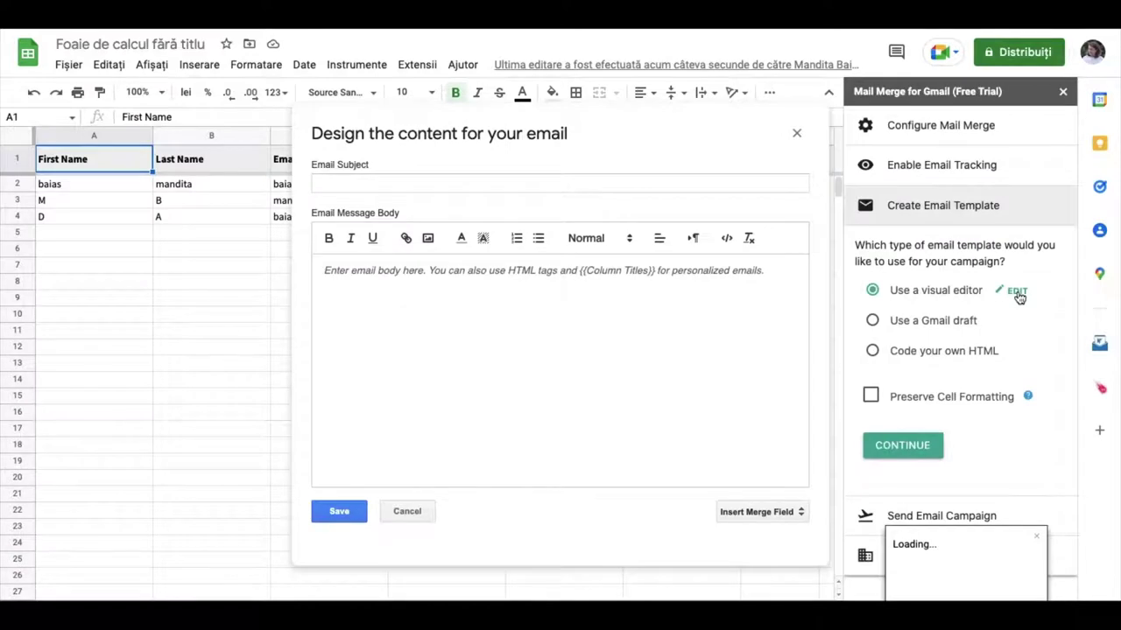
pyautogui.click(395, 185)
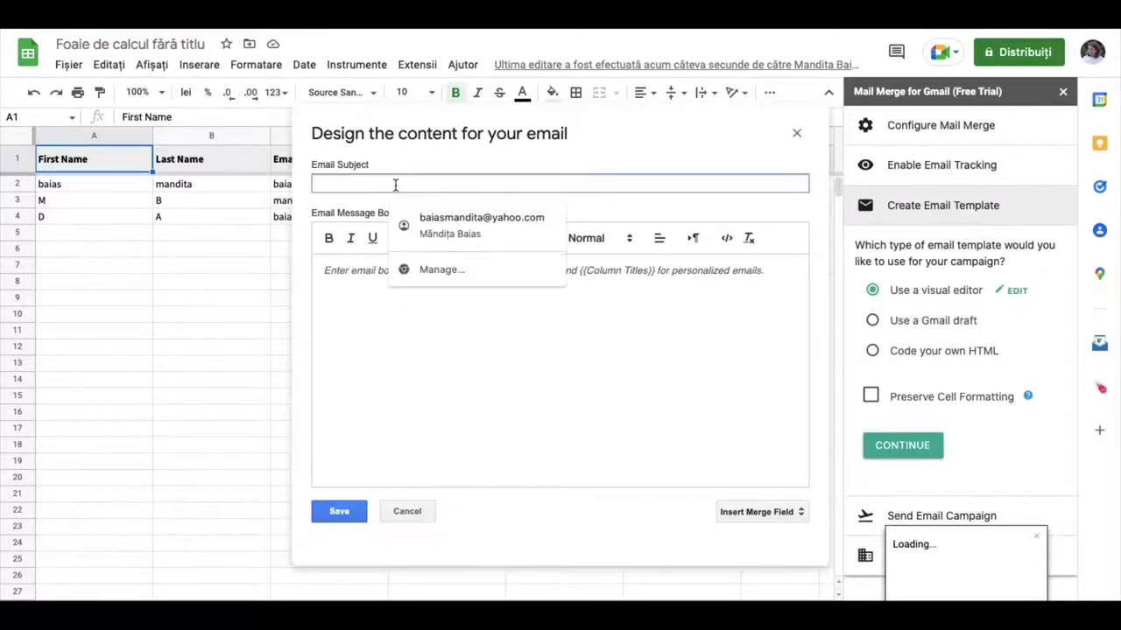
pyautogui.write('Diploma')
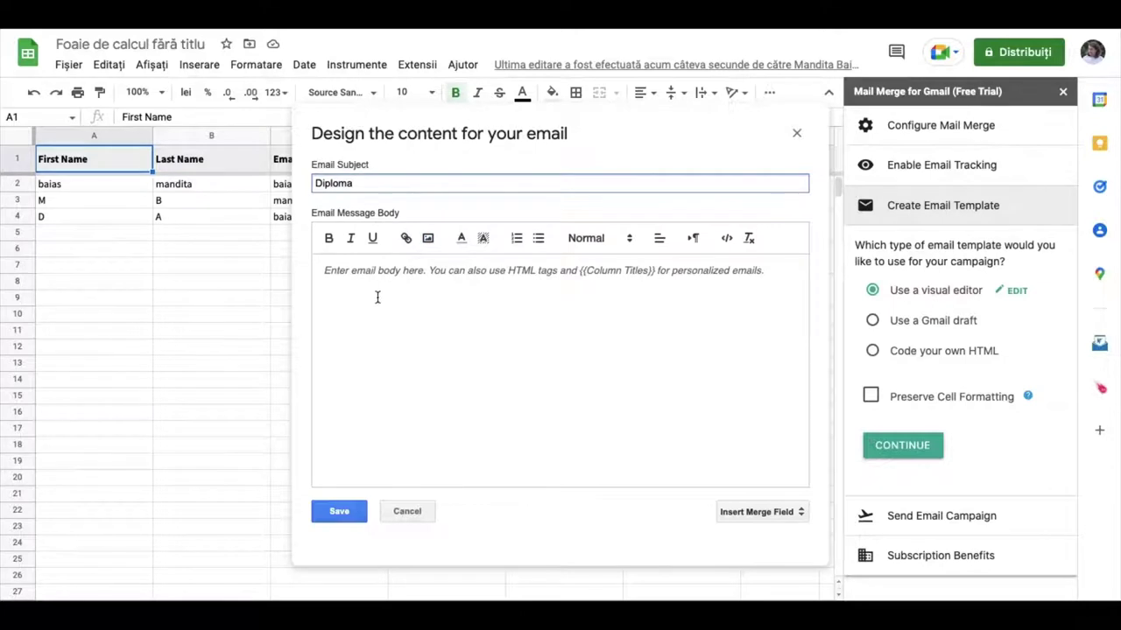
pyautogui.click(361, 298)
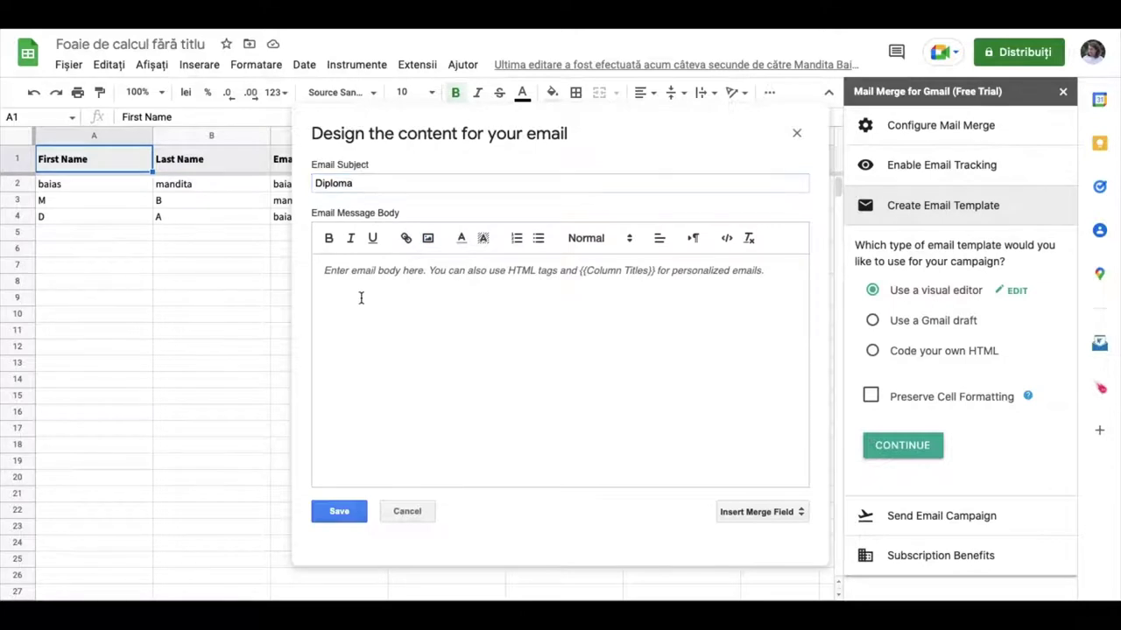
pyautogui.write('Bună ziua,')
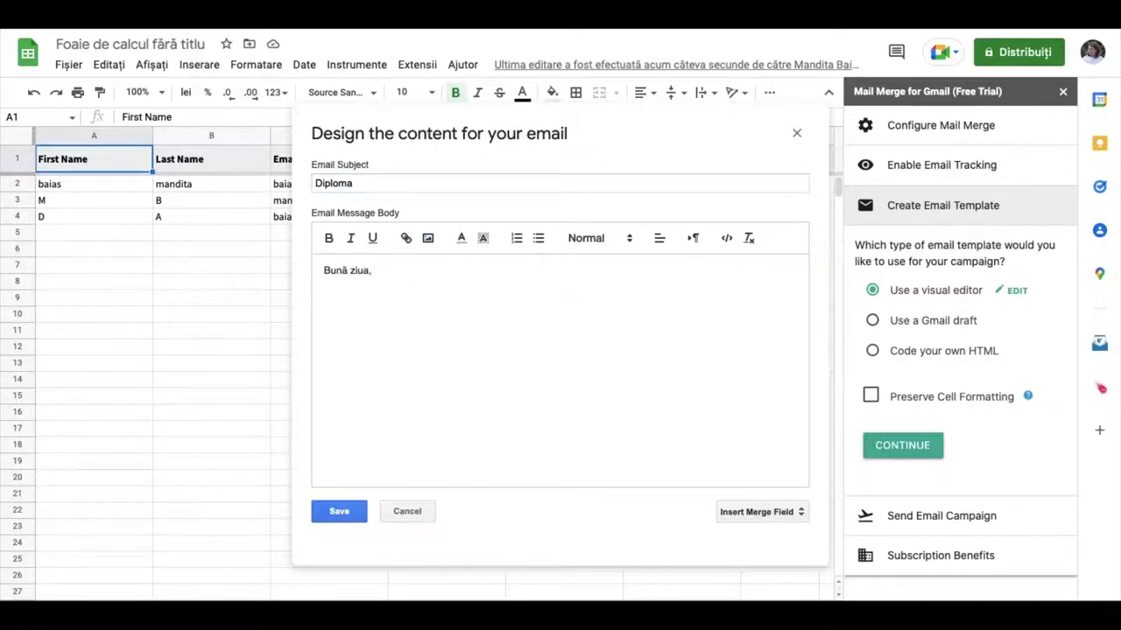
# Add First Name and Last Name merge fields, the OJF 2022 diploma line and 'Cu stim', then save
pyautogui.click(798, 512)
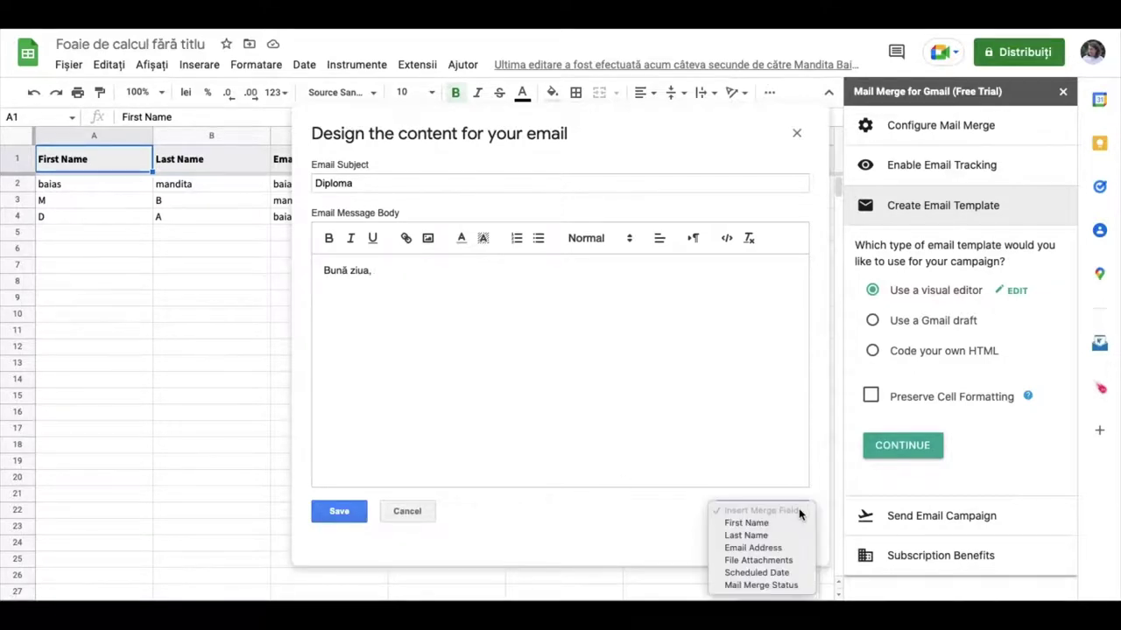
pyautogui.click(758, 525)
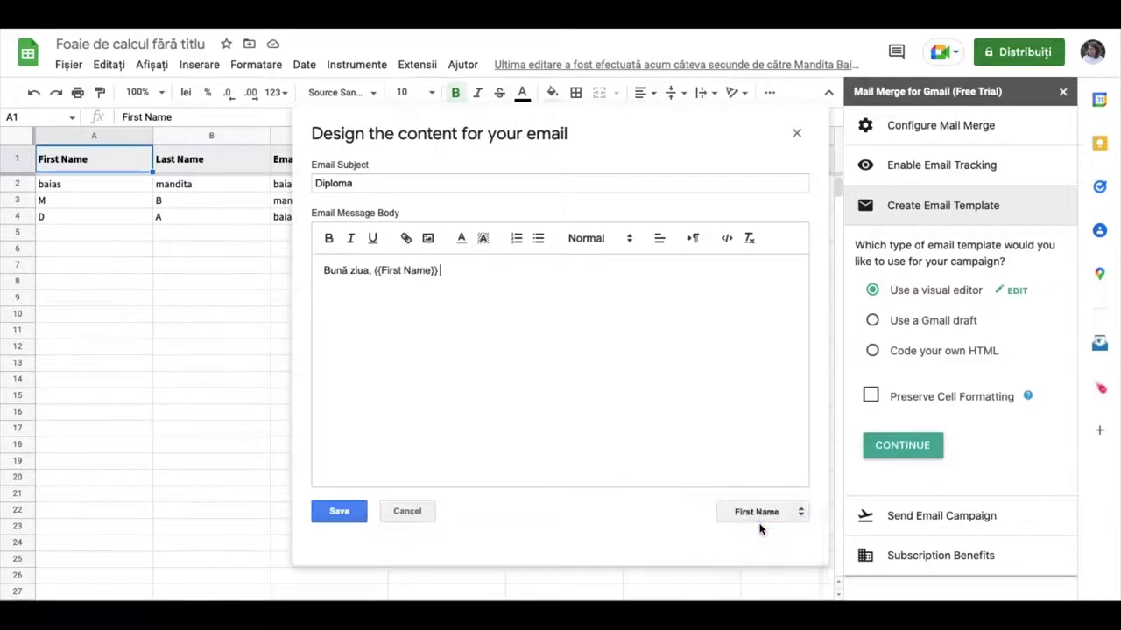
pyautogui.click(802, 515)
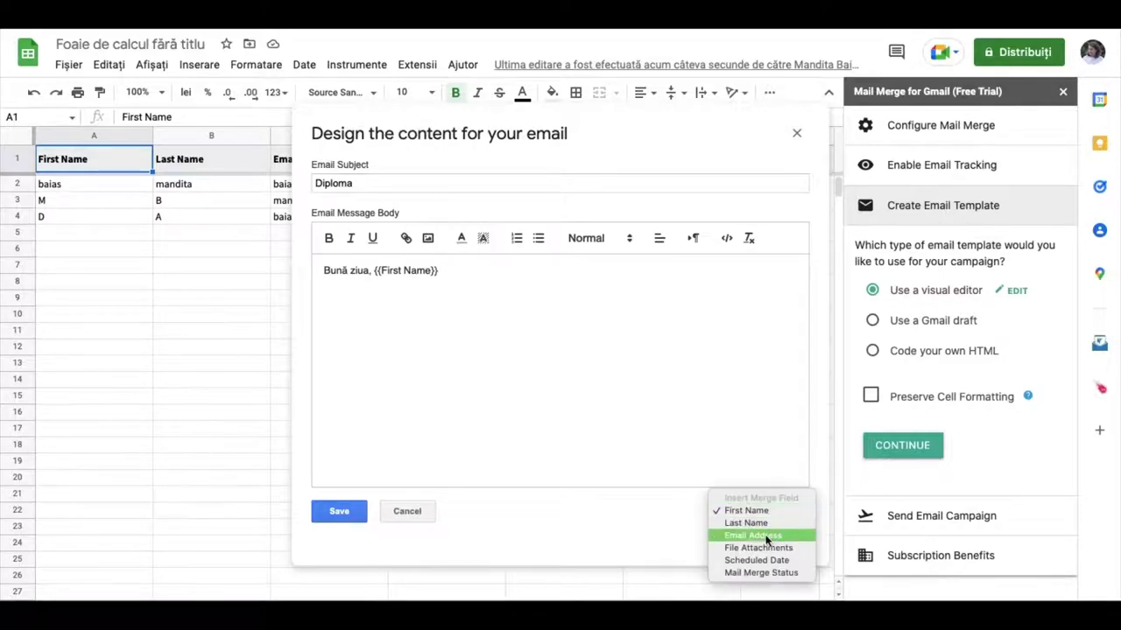
pyautogui.click(761, 523)
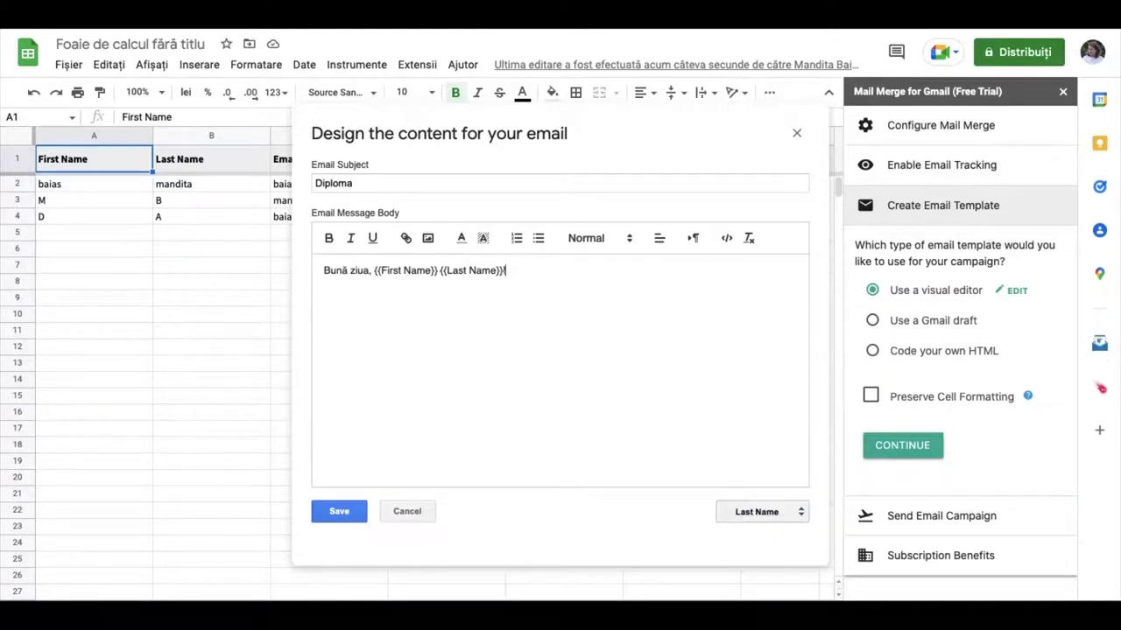
pyautogui.write('! Vă trimiem diploma obt')
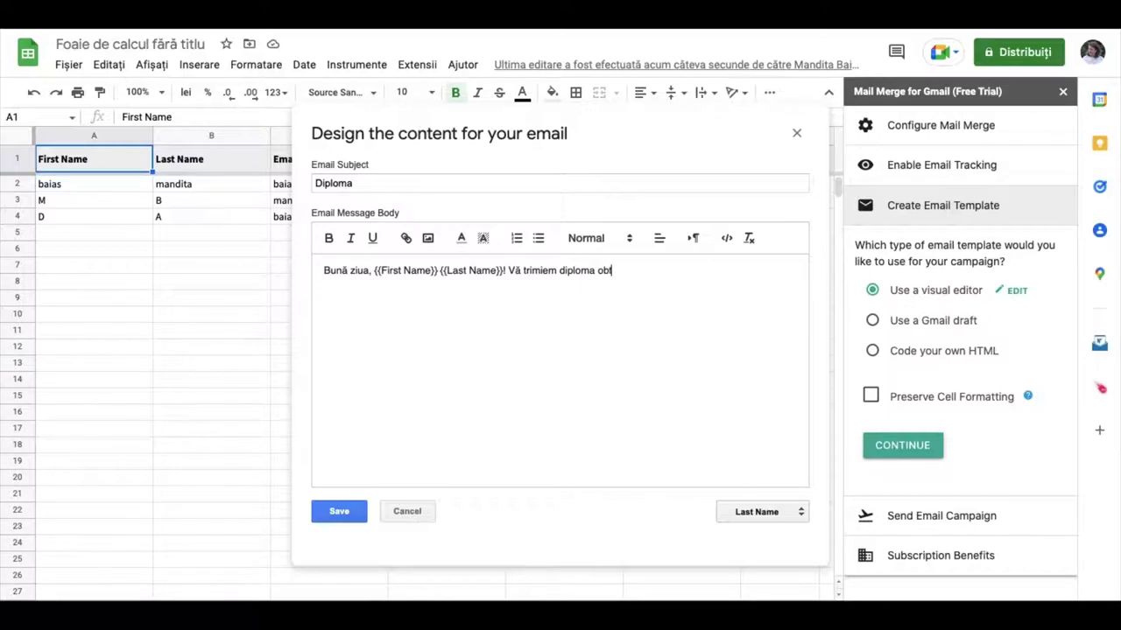
pyautogui.write('inuta la OJF 20')
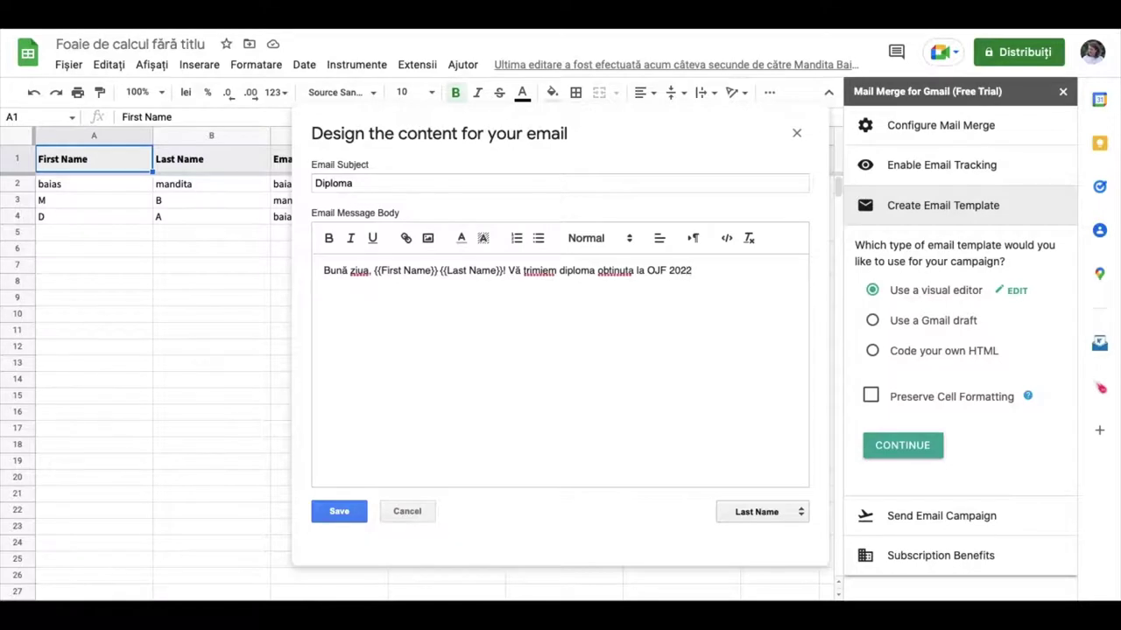
pyautogui.write('22')
pyautogui.press('Return')
pyautogui.write('Cu stima,')
pyautogui.click(340, 512)
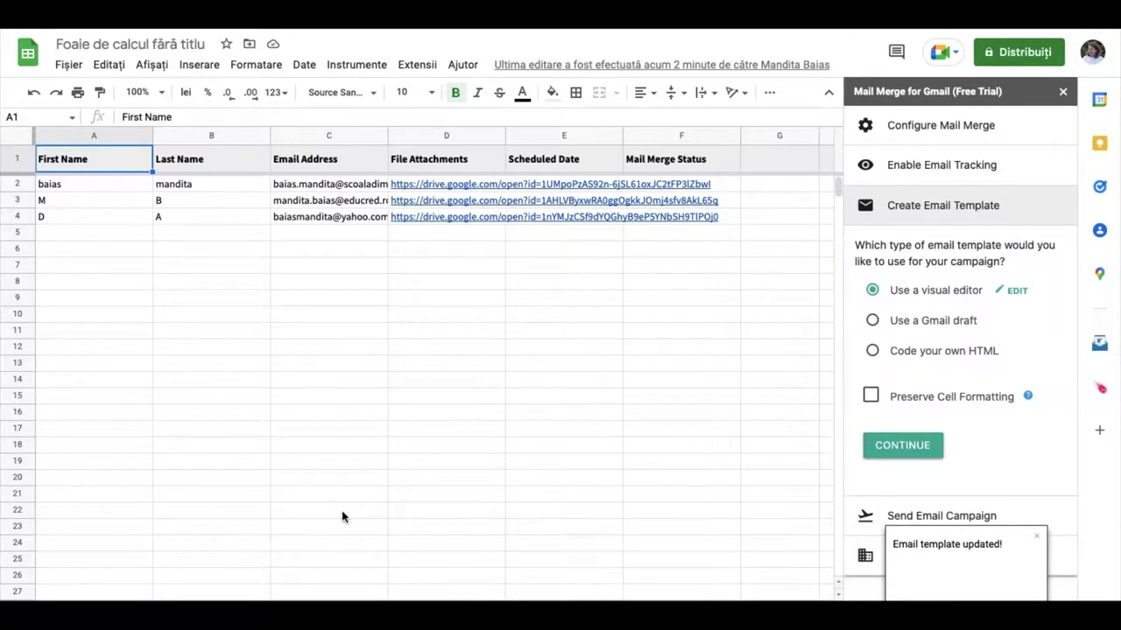
# Advance to Send Email Campaign and send a test email of the merge
pyautogui.click(915, 450)
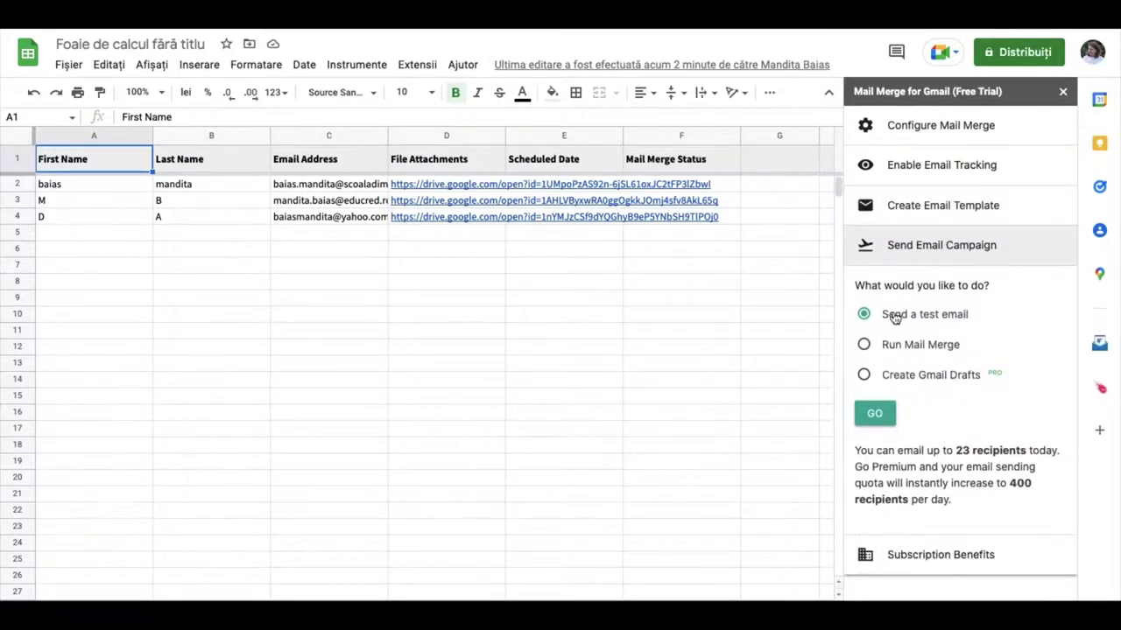
pyautogui.click(875, 419)
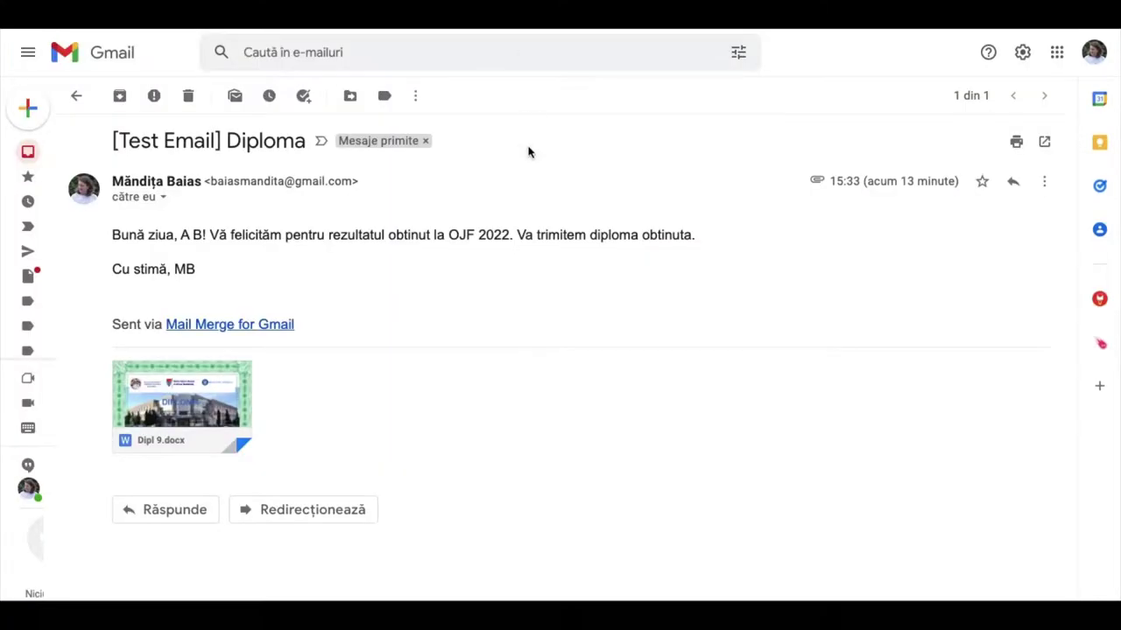
# Reload the Gmail inbox, open the new '[Test Email] Diploma' message, and return to the spreadsheet
pyautogui.click(76, 95)
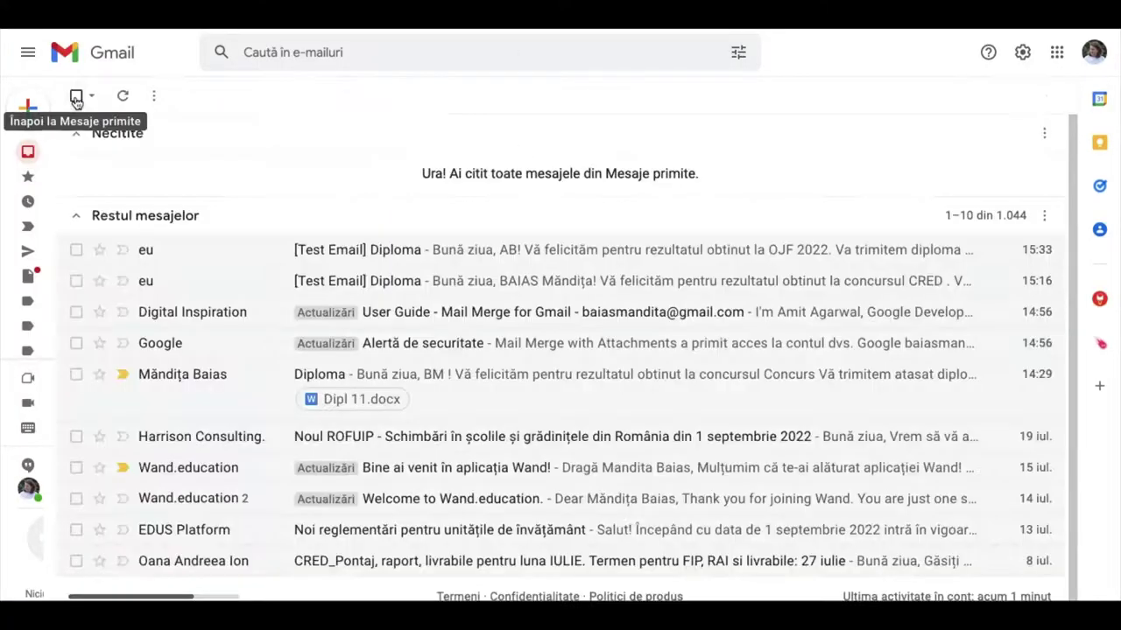
pyautogui.rightClick(686, 127)
pyautogui.click(747, 183)
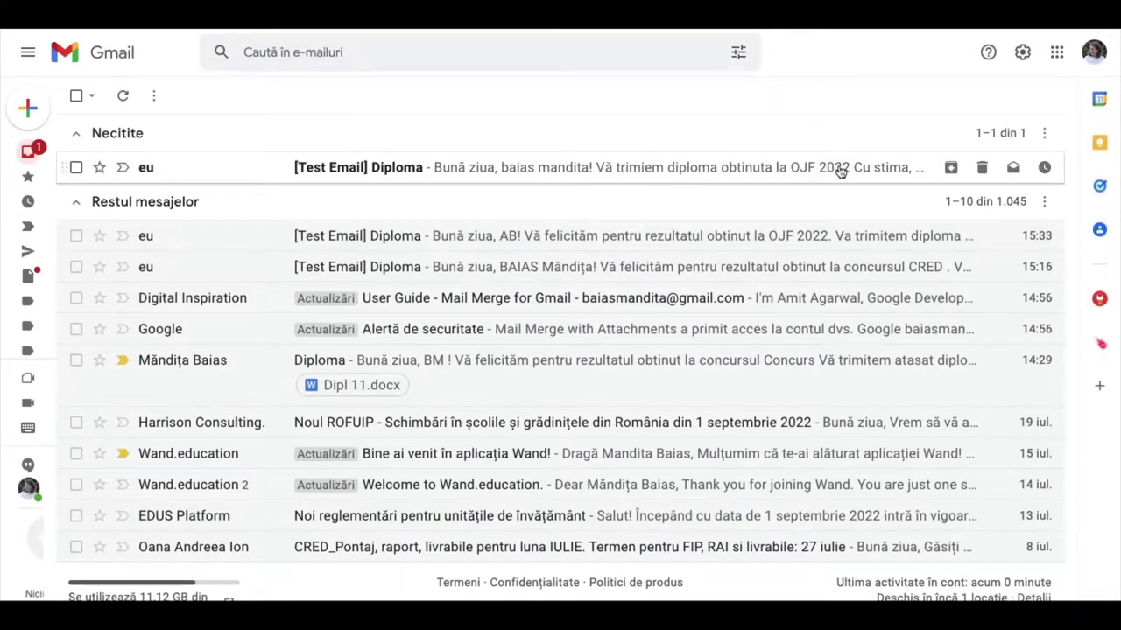
pyautogui.click(767, 171)
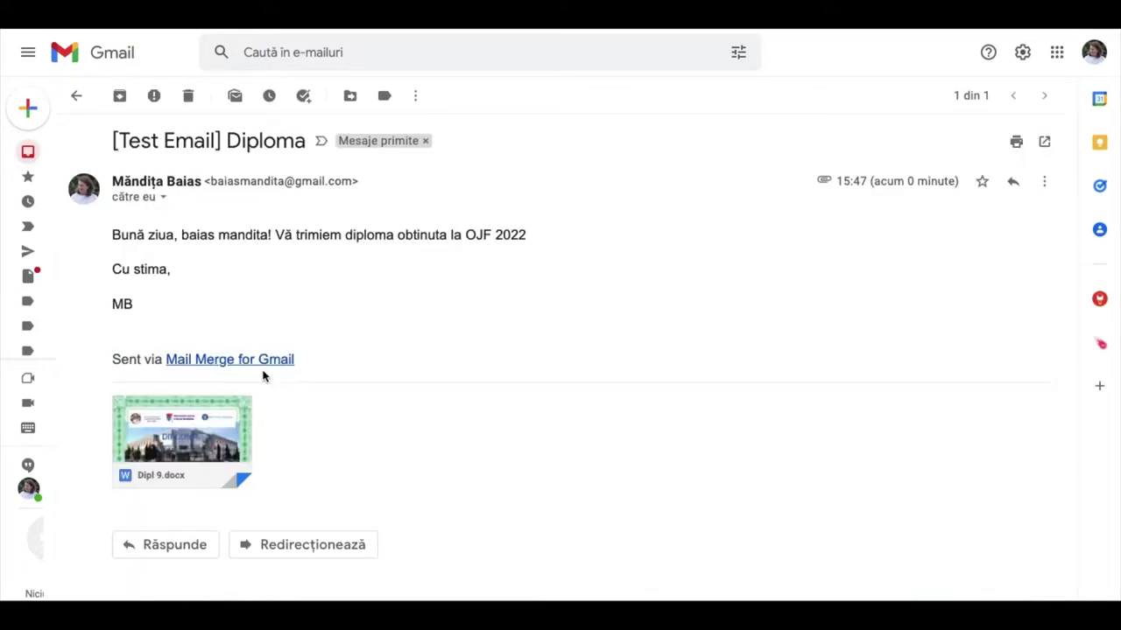
pyautogui.hotkey('ctrl', 'Tab')
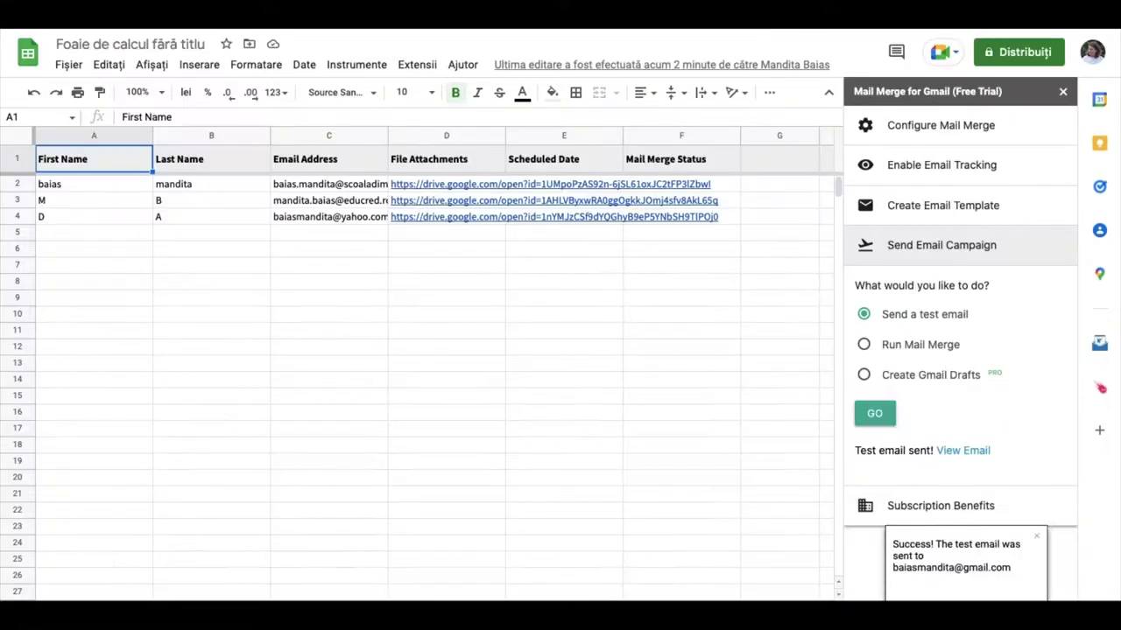
# Run the full mail merge so all three rows show MAIL SENT, then open a new browser tab
pyautogui.click(865, 345)
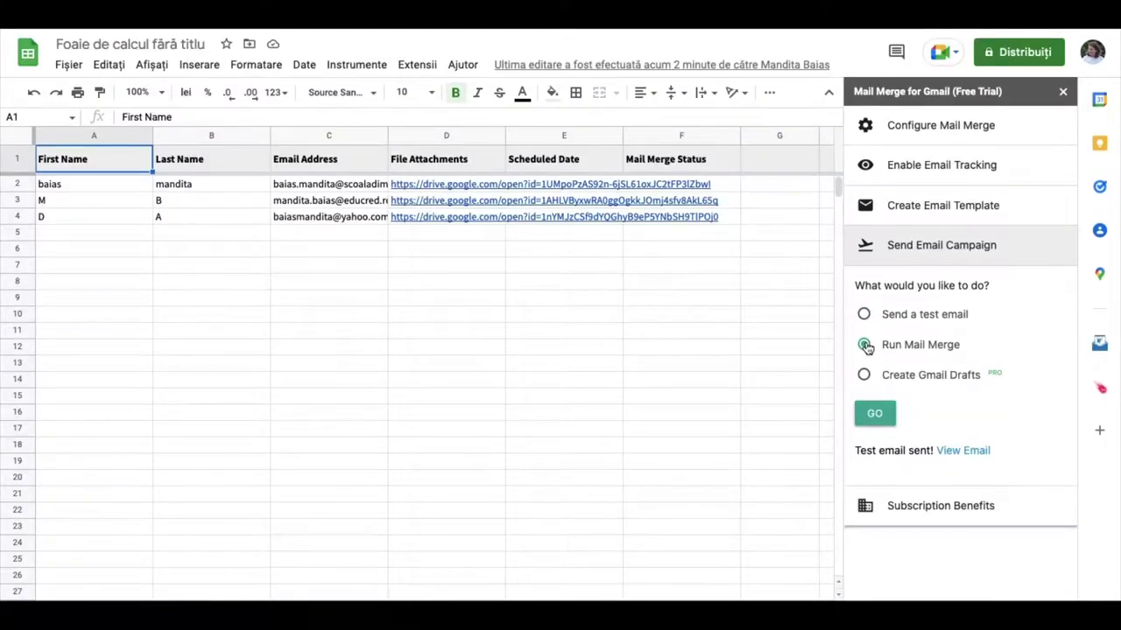
pyautogui.click(874, 415)
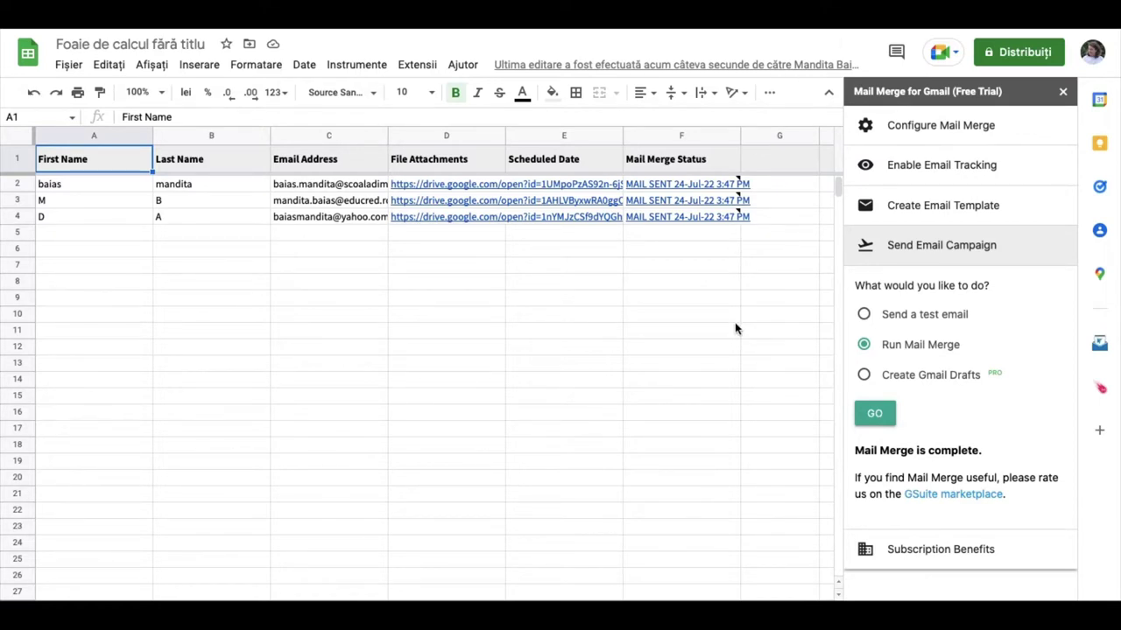
pyautogui.hotkey('ctrl', 't')
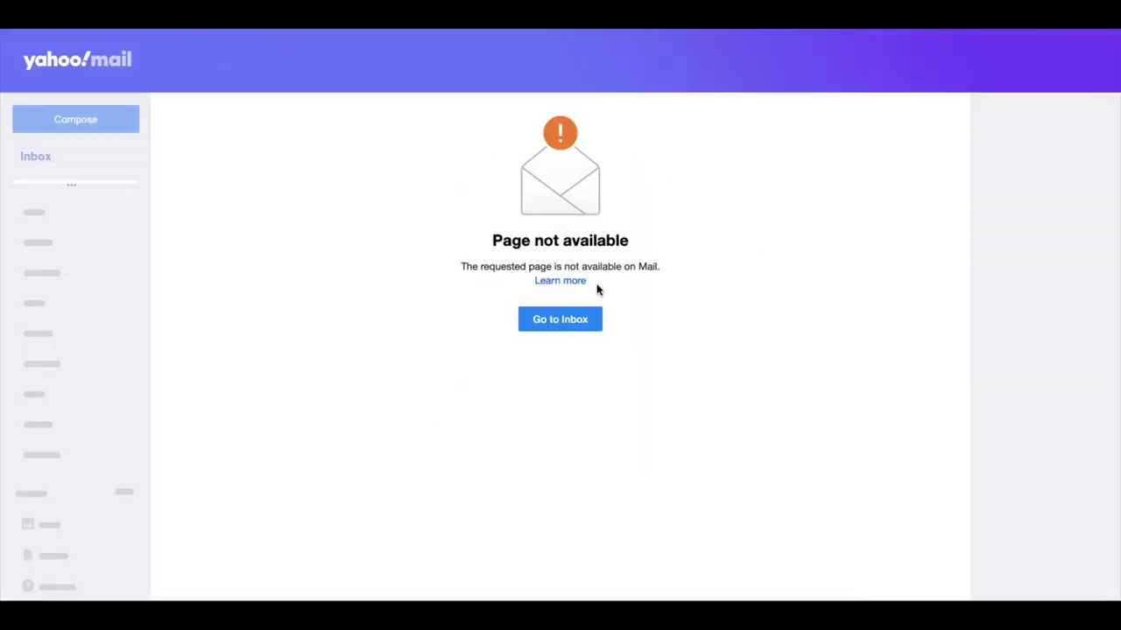
# Go to the Yahoo Mail inbox to see the merged Diploma email with its attachment
pyautogui.click(554, 326)
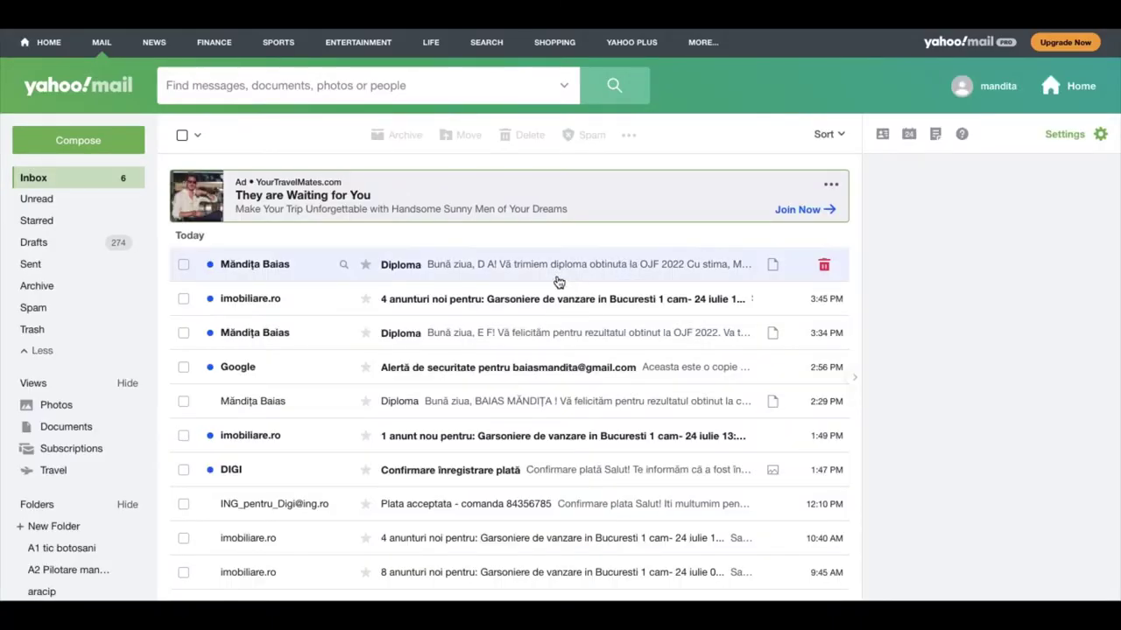